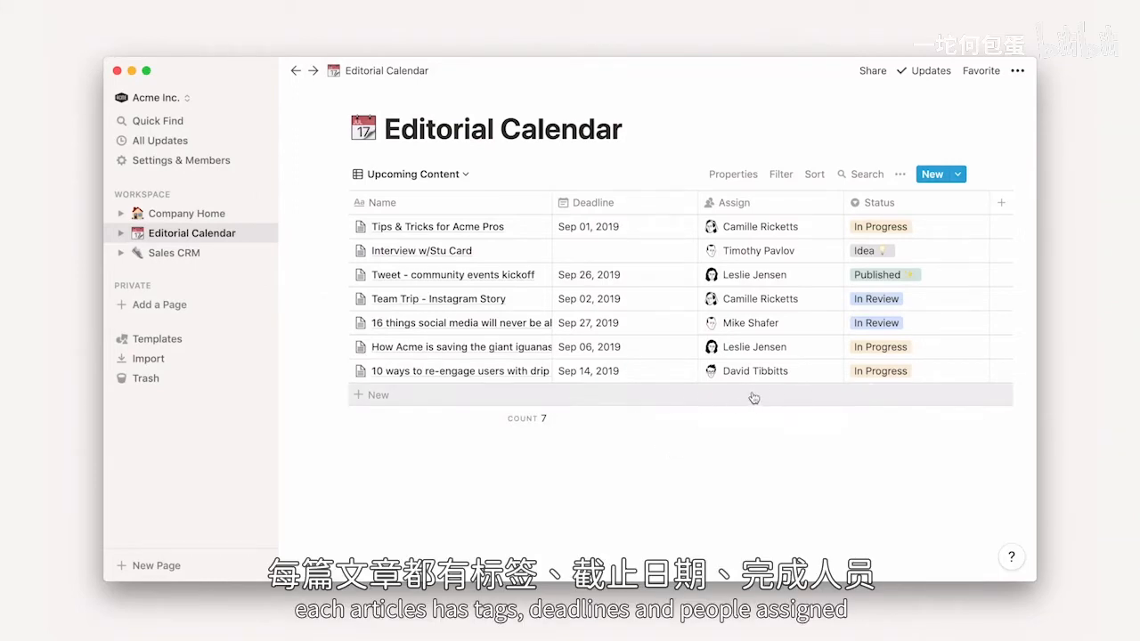
Open the row "10 ways to re-engage users with drip email campaigns" to view its properties, and close it again
click(504, 400)
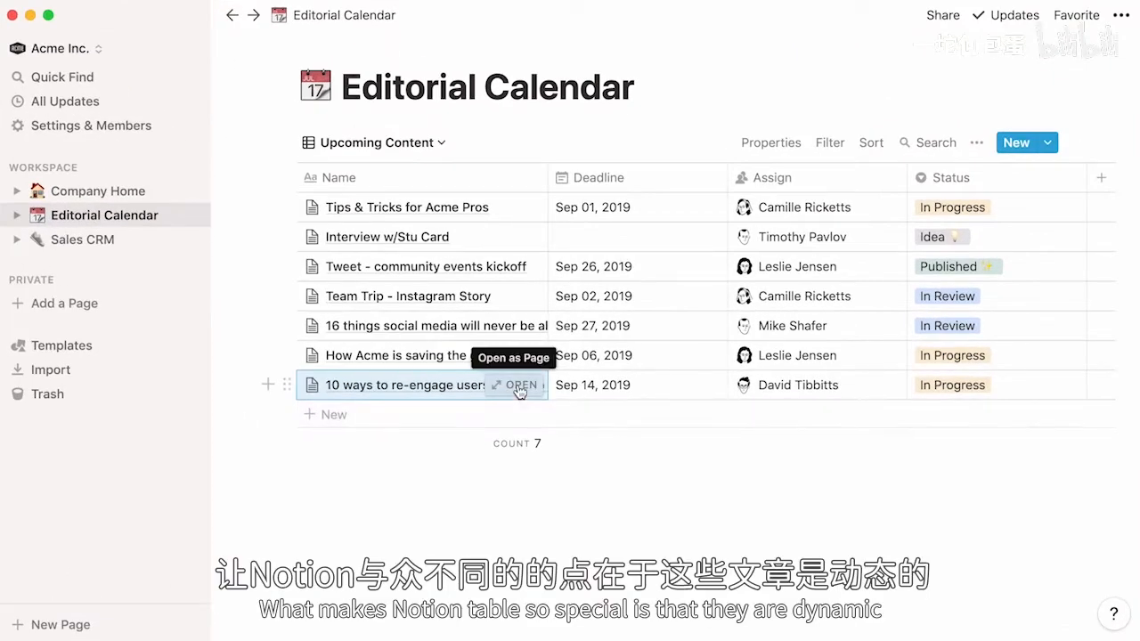
click(519, 388)
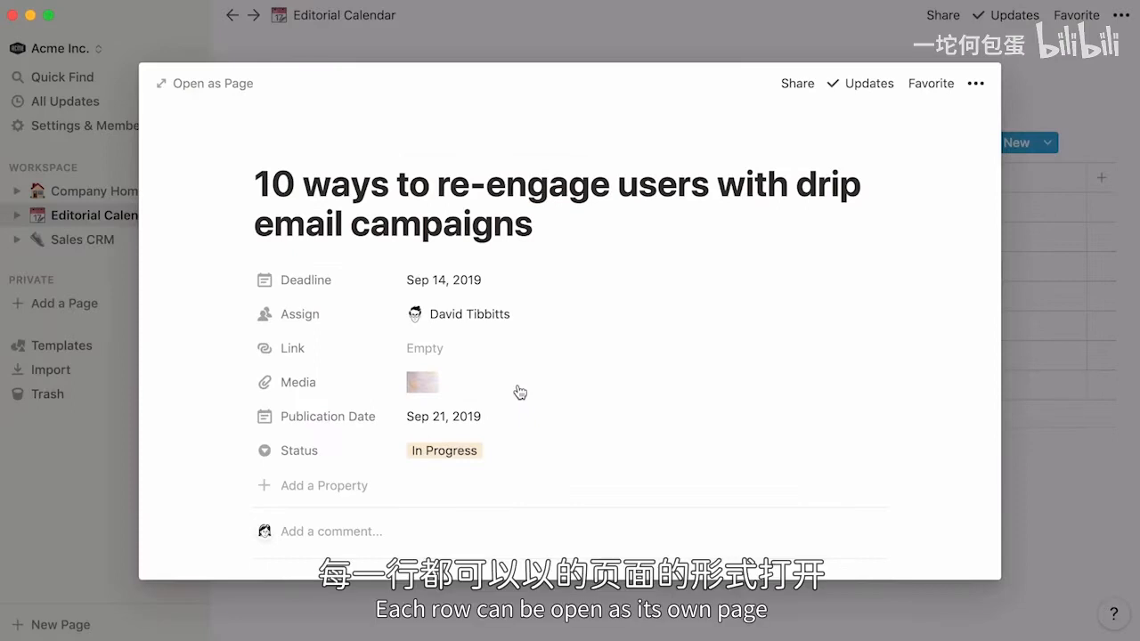
key(Escape)
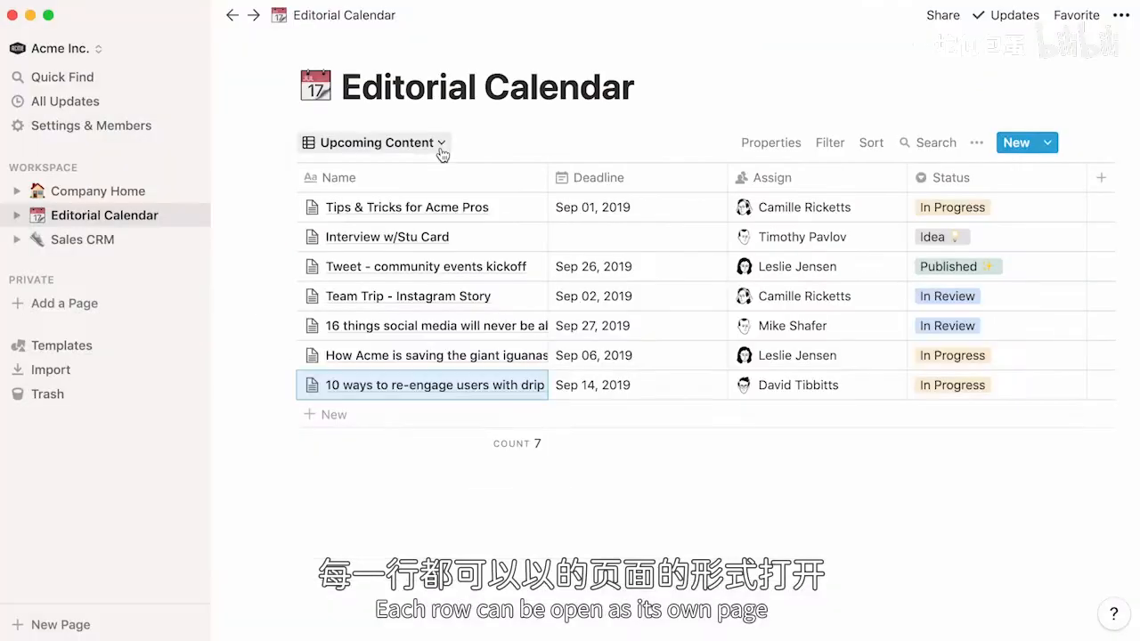
View the Editorial Calendar in the Deadline Calendar view, and return to the Upcoming Content table
click(441, 145)
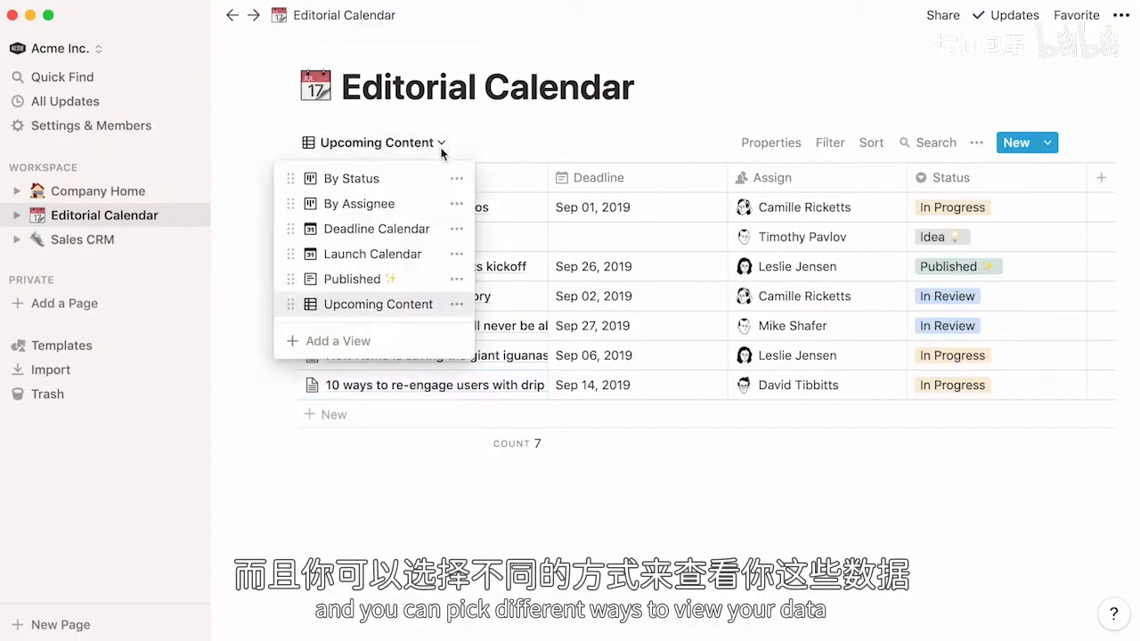
click(419, 230)
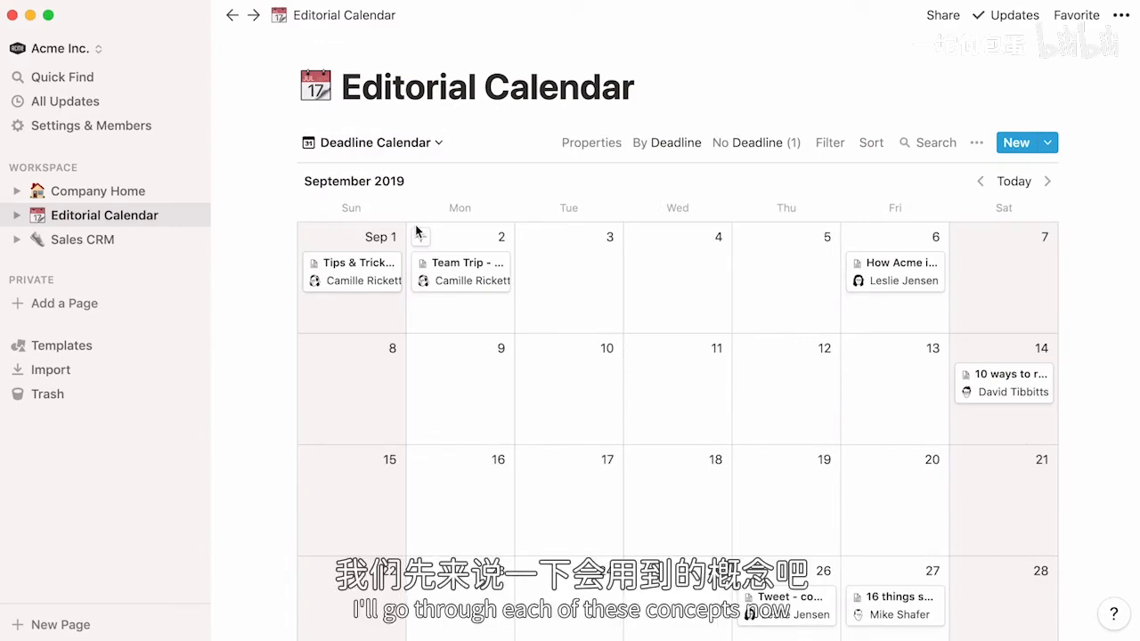
click(440, 144)
click(443, 305)
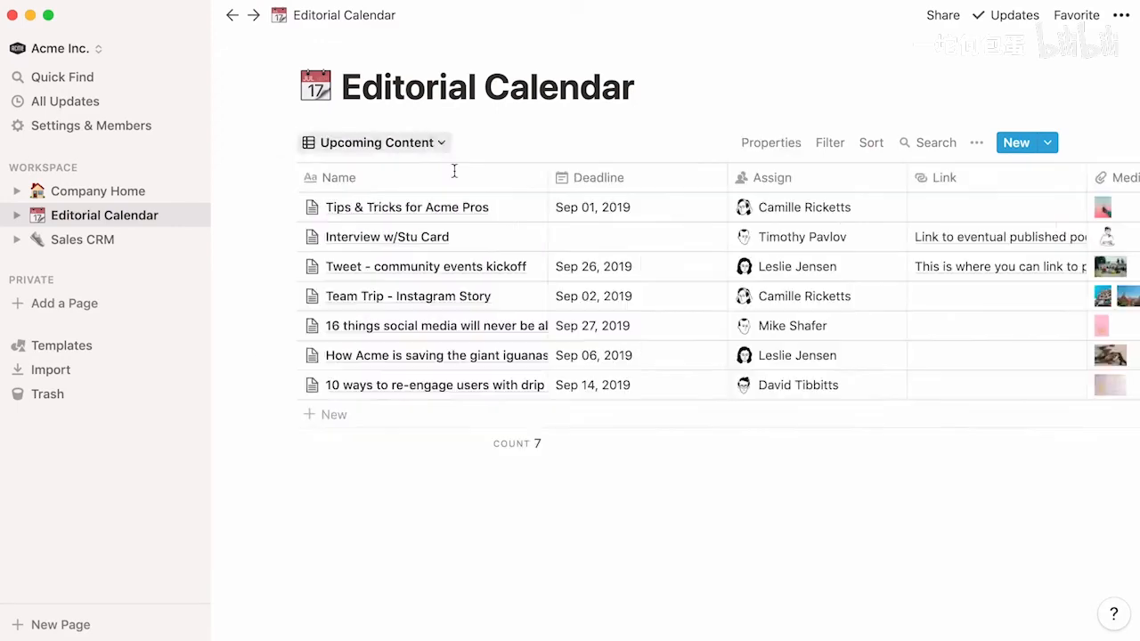
Check the properties of the "Team Trip - Instagram Story" page and compare them with the table's columns
click(516, 297)
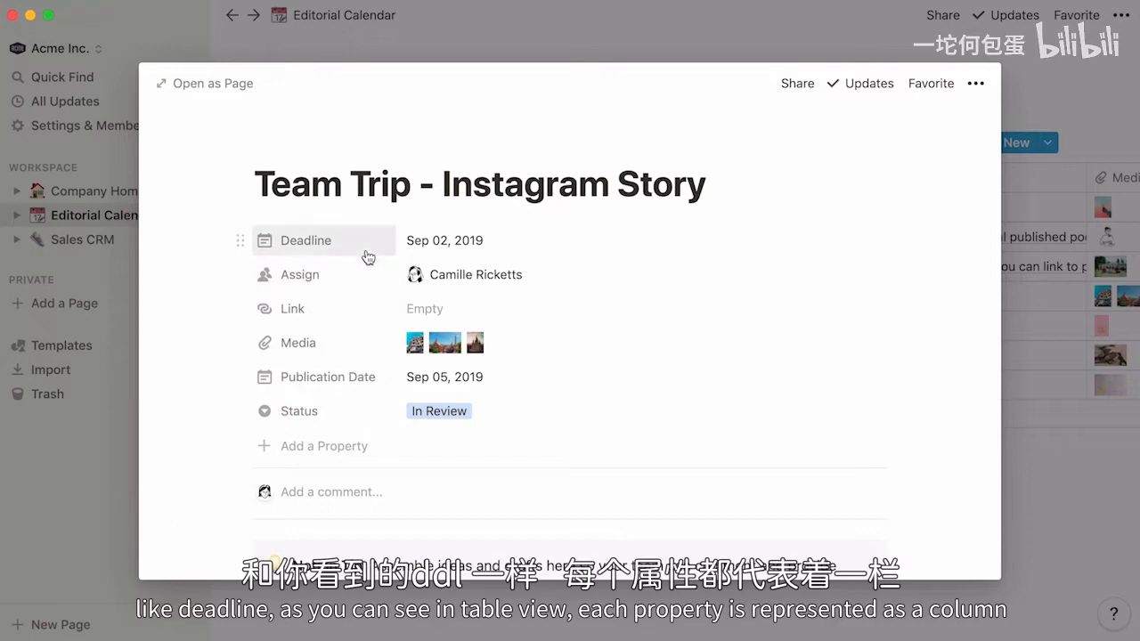
click(683, 55)
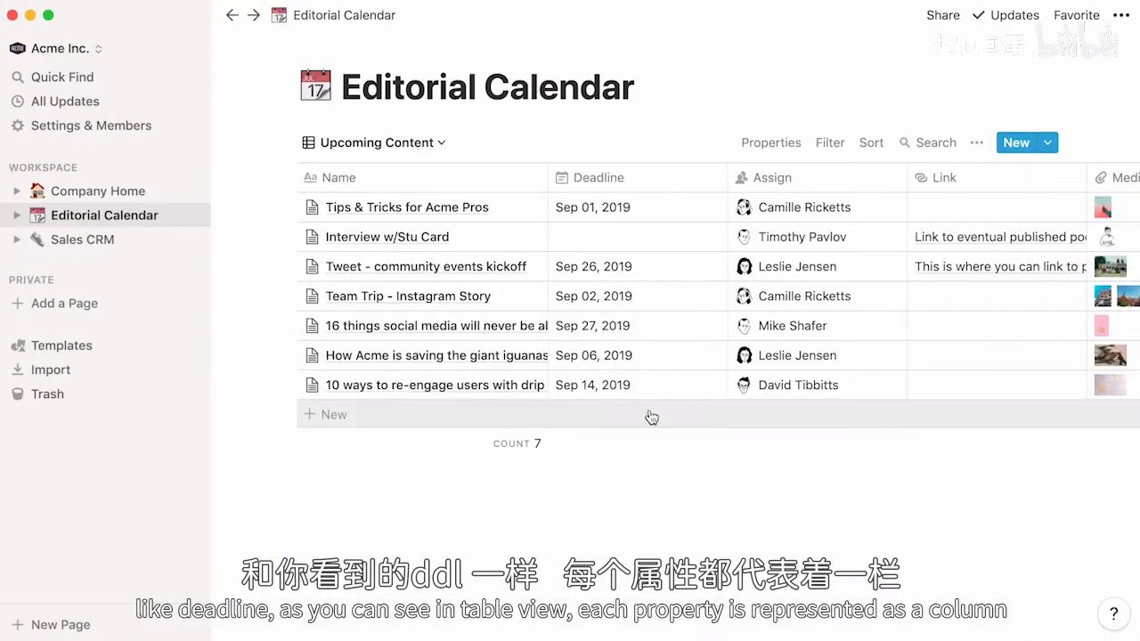
scroll(898, 415, right, 2)
scroll(899, 414, right, 10)
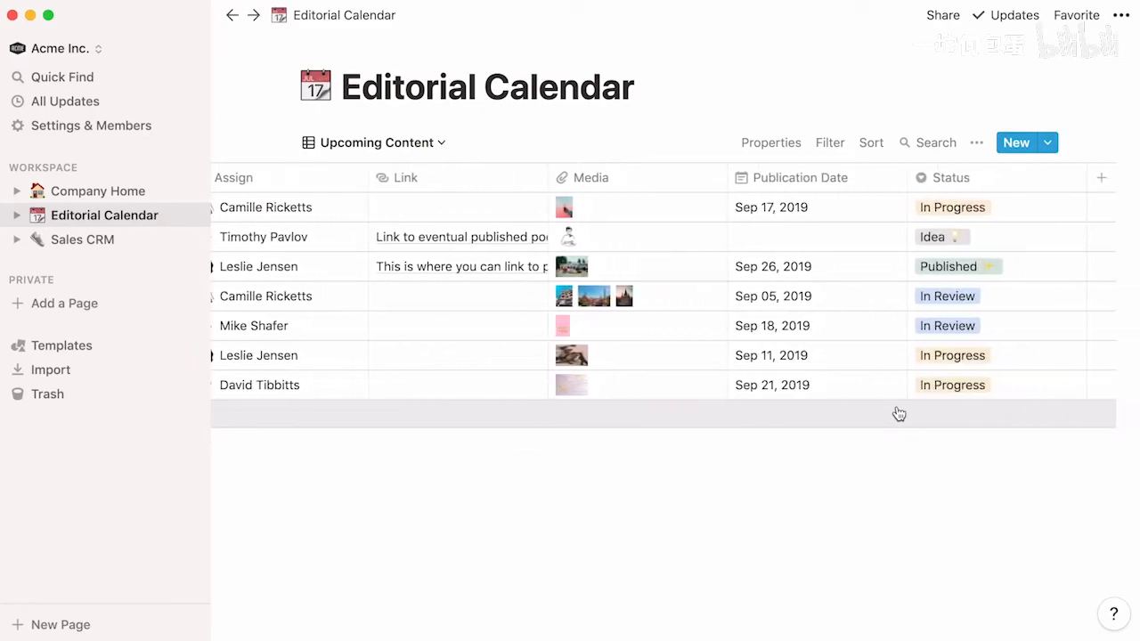
Add a new property to the Upcoming Content table, keeping the default name and the Text type
click(791, 145)
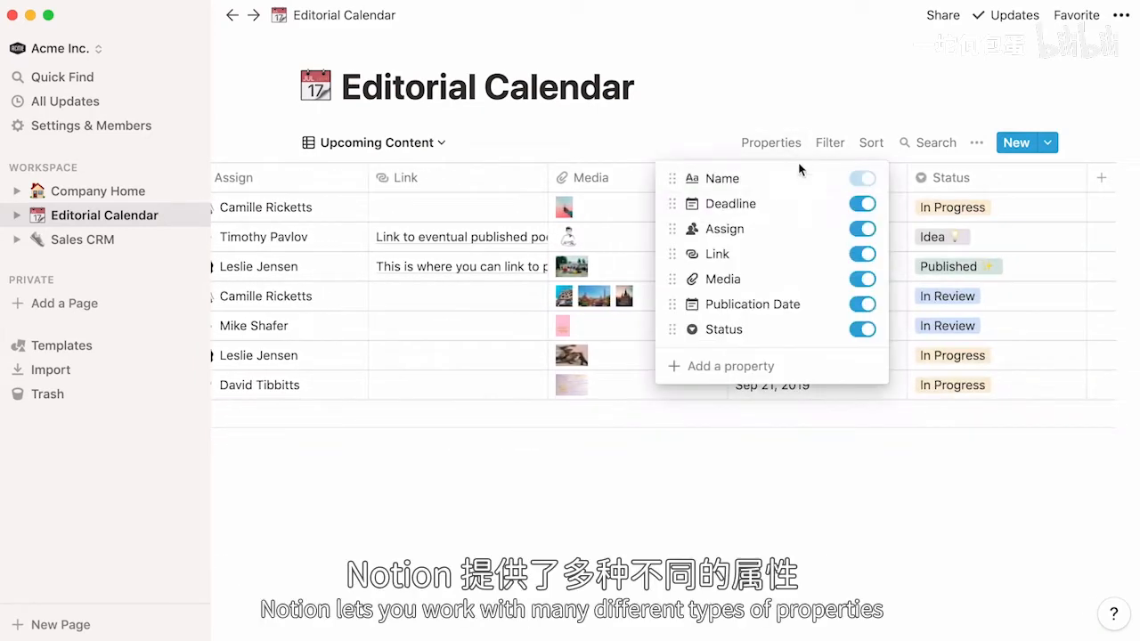
click(823, 372)
click(860, 453)
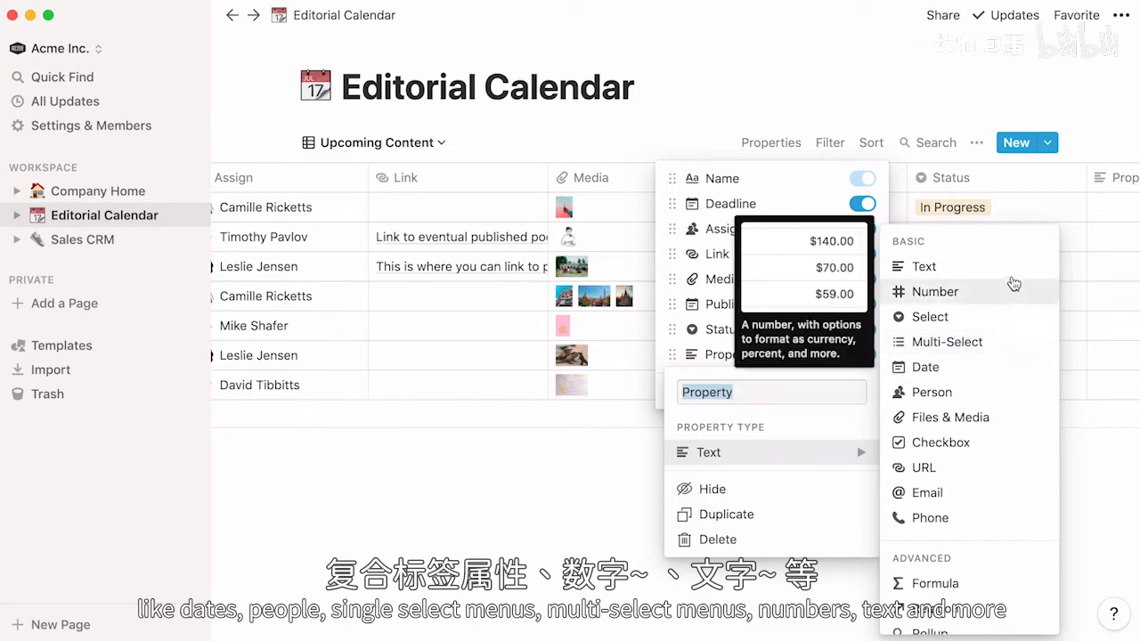
click(1096, 143)
click(1095, 141)
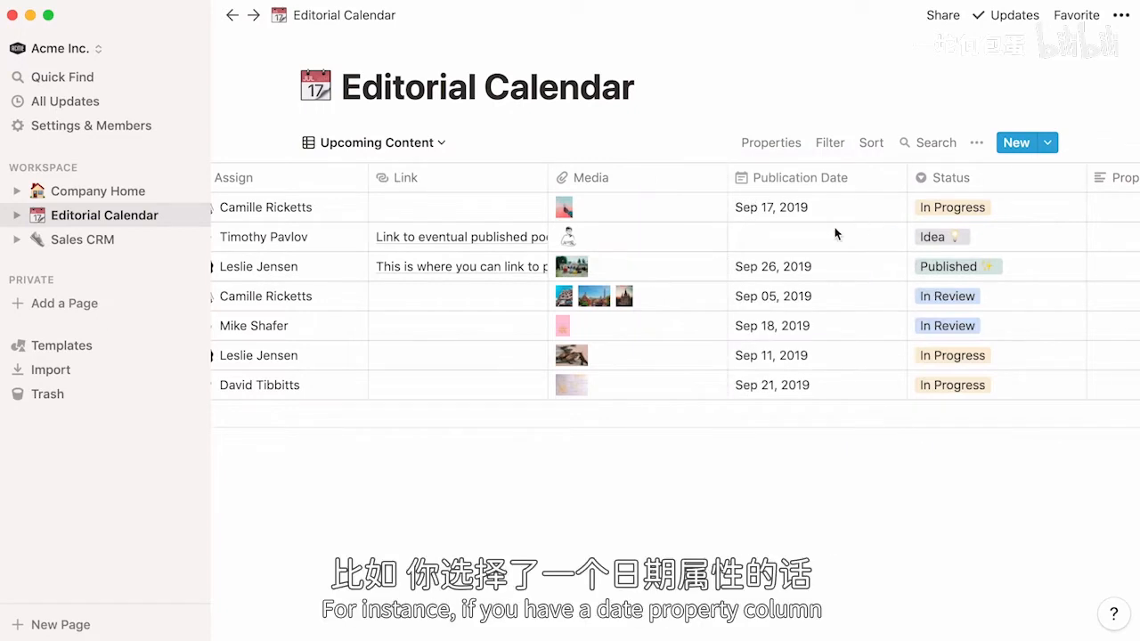
Set the Publication Date of the interview row with the Idea status to Jan 27, 2020
click(813, 236)
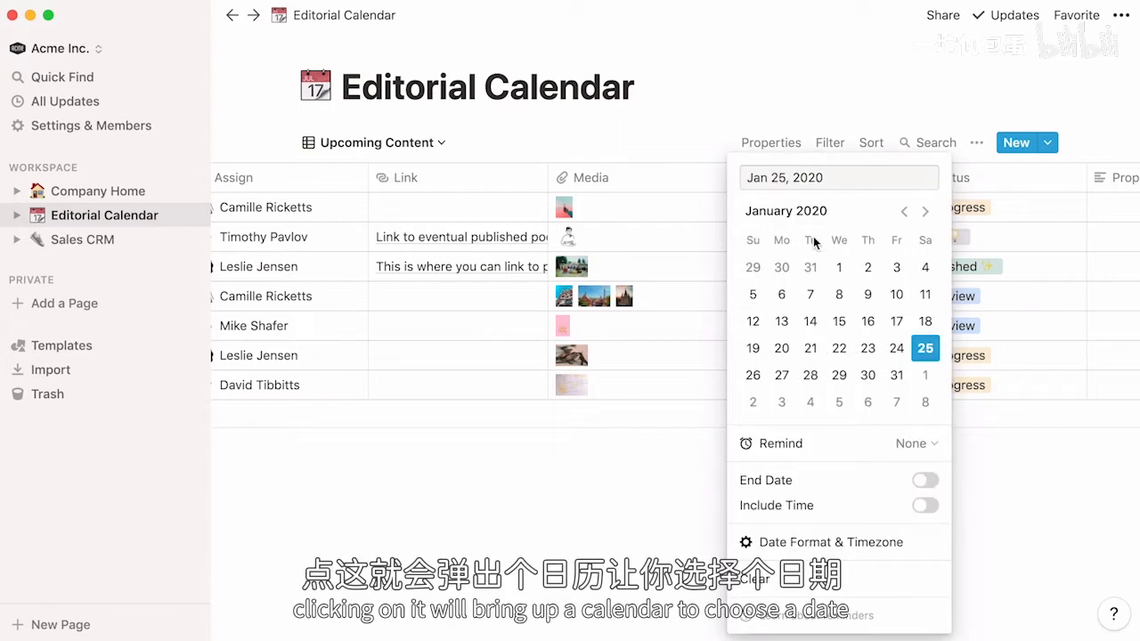
click(781, 375)
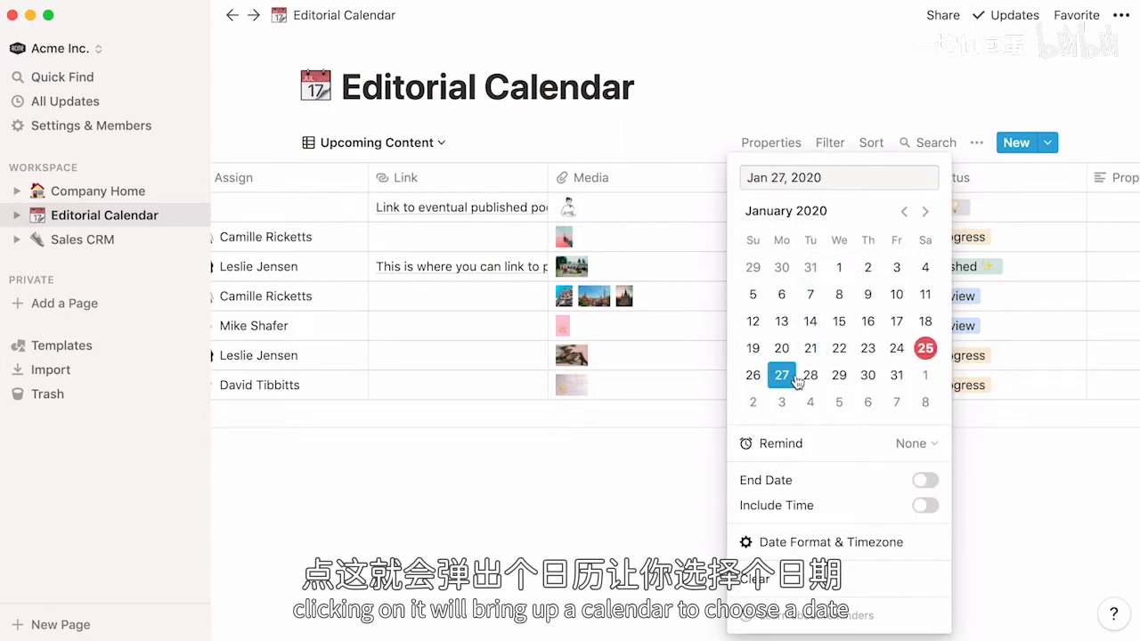
click(690, 440)
Assign the fourth suggested workspace member to the interview row with the Idea status
scroll(690, 440, left, 3)
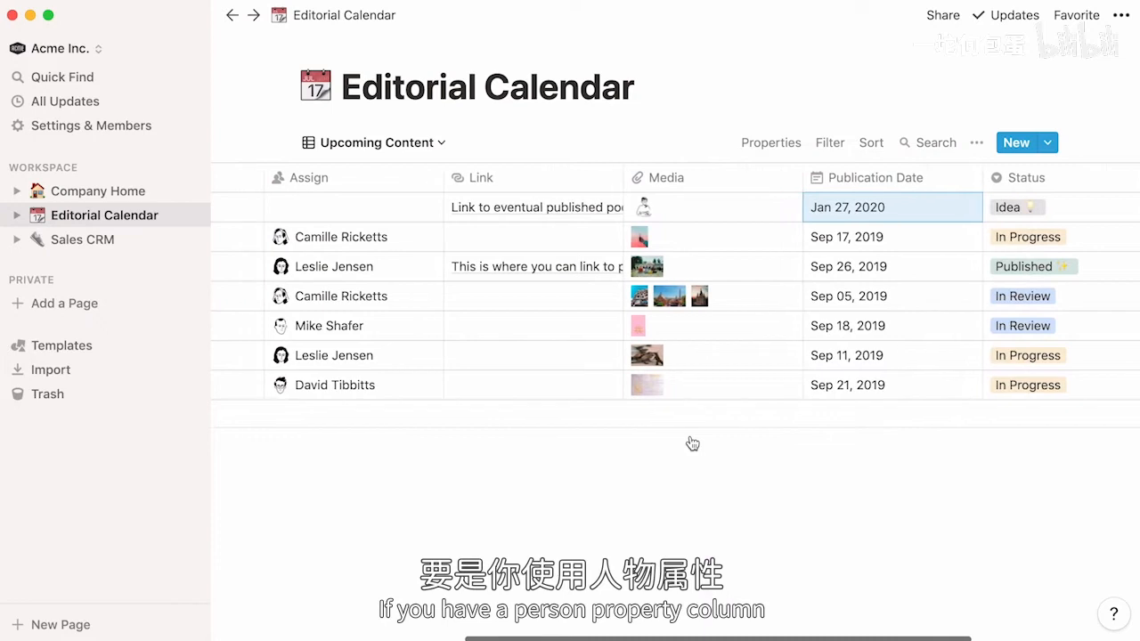
click(464, 210)
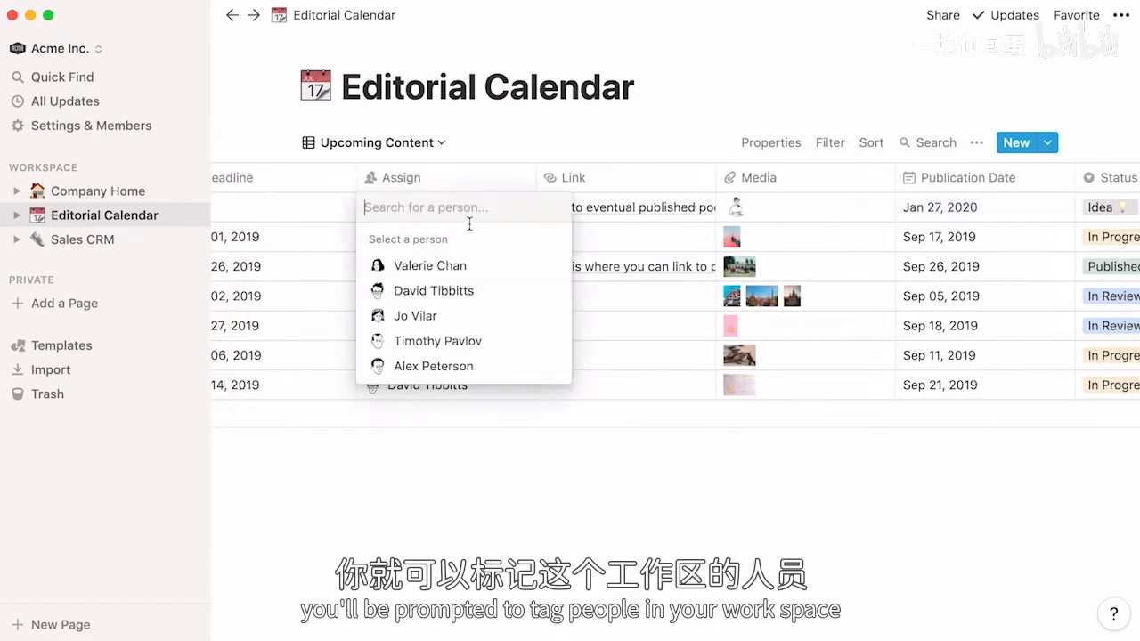
click(517, 342)
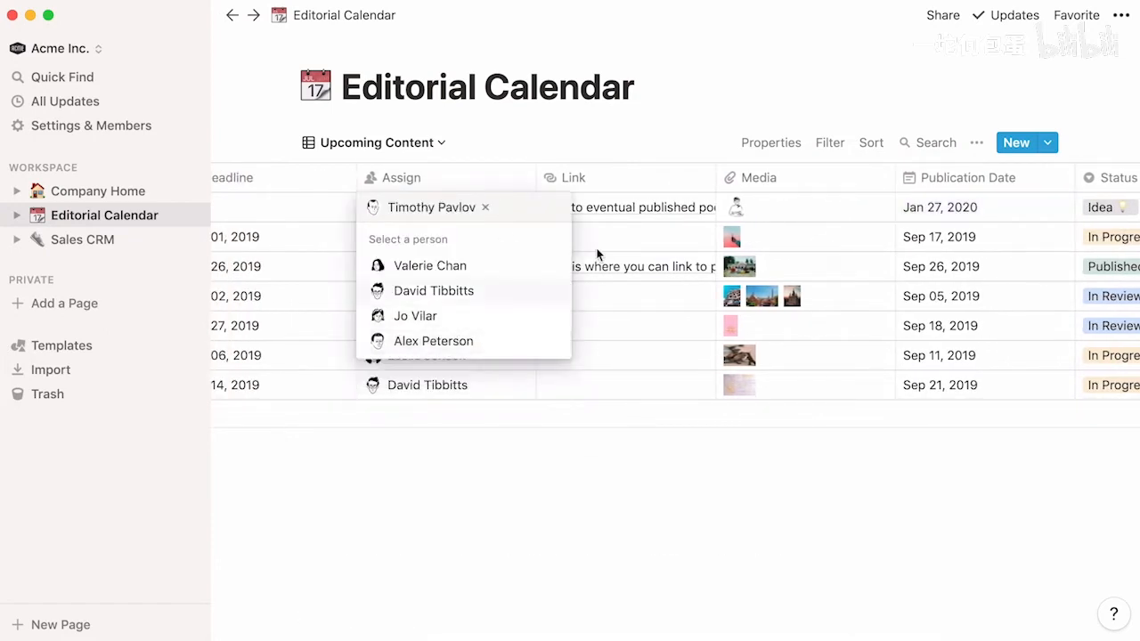
key(Escape)
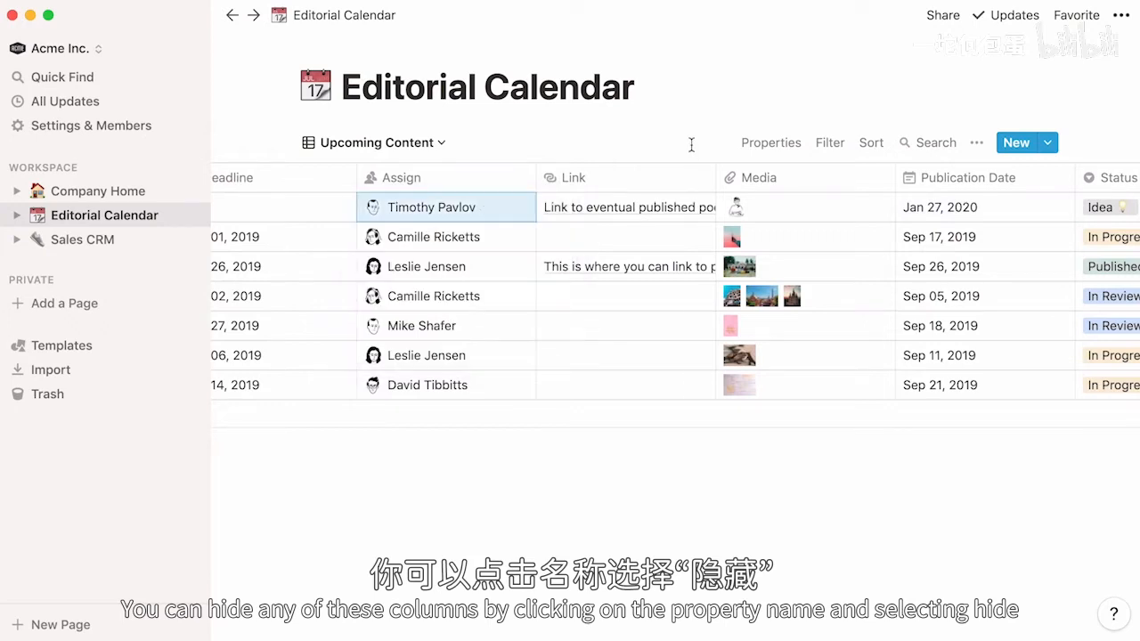
Hide the Link, Deadline, Media, Publication Date and Property columns in the Upcoming Content table
click(677, 175)
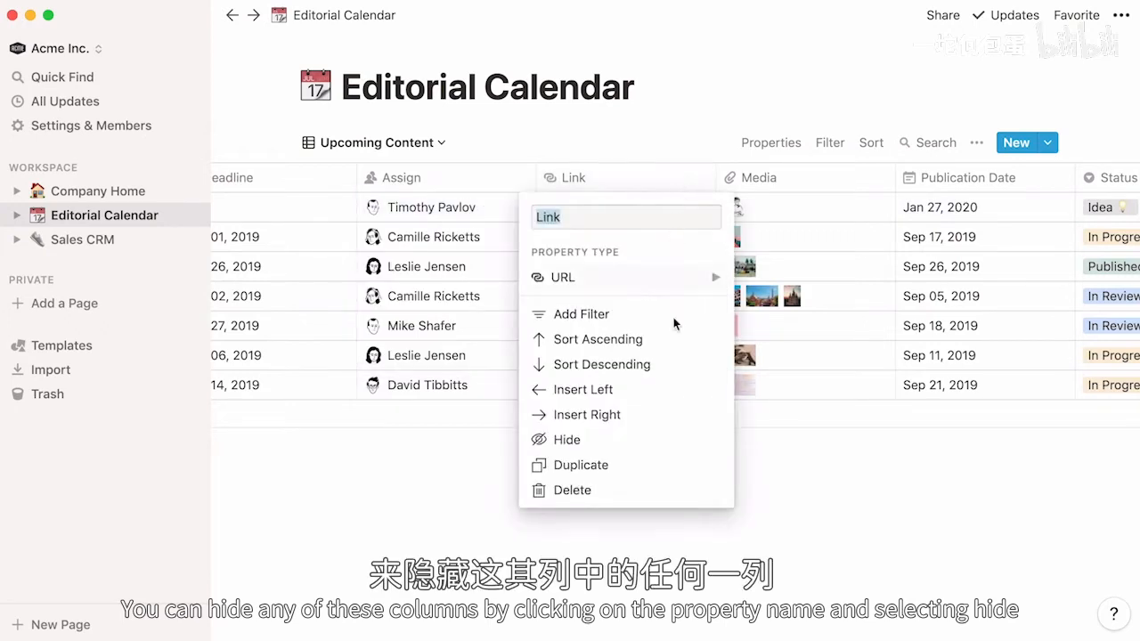
click(671, 447)
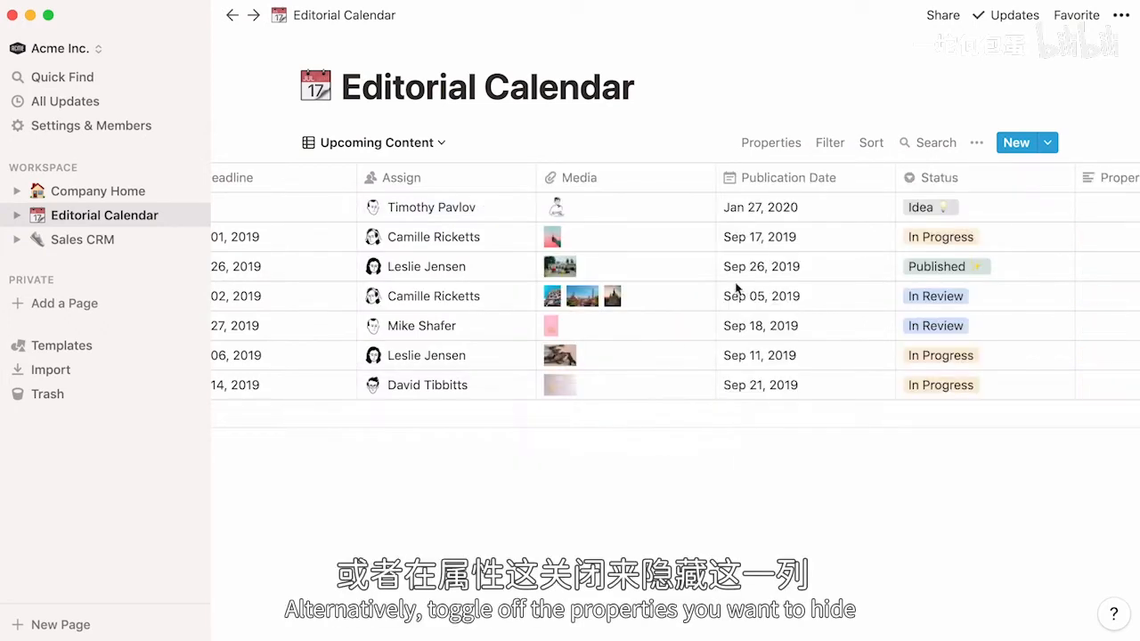
click(781, 149)
click(861, 203)
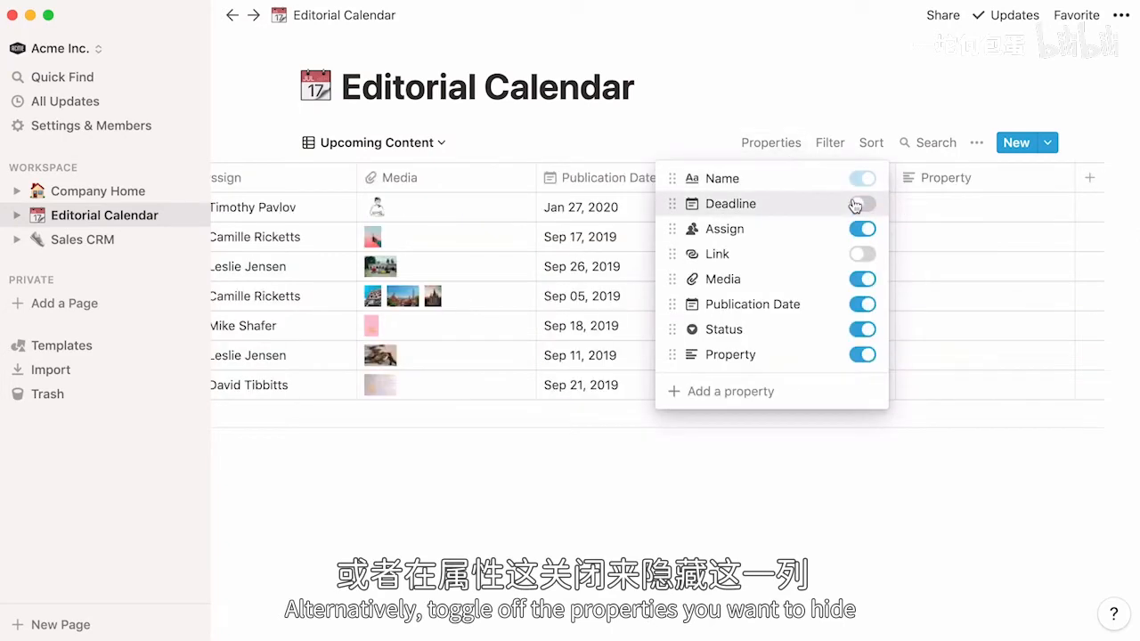
click(862, 279)
click(861, 303)
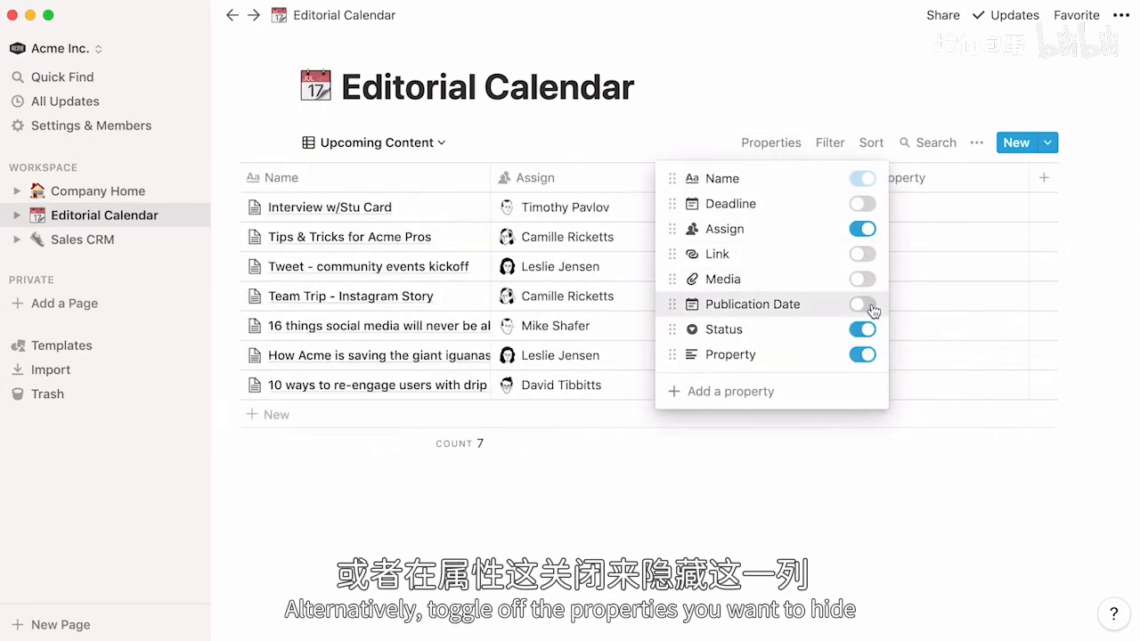
click(862, 355)
click(732, 484)
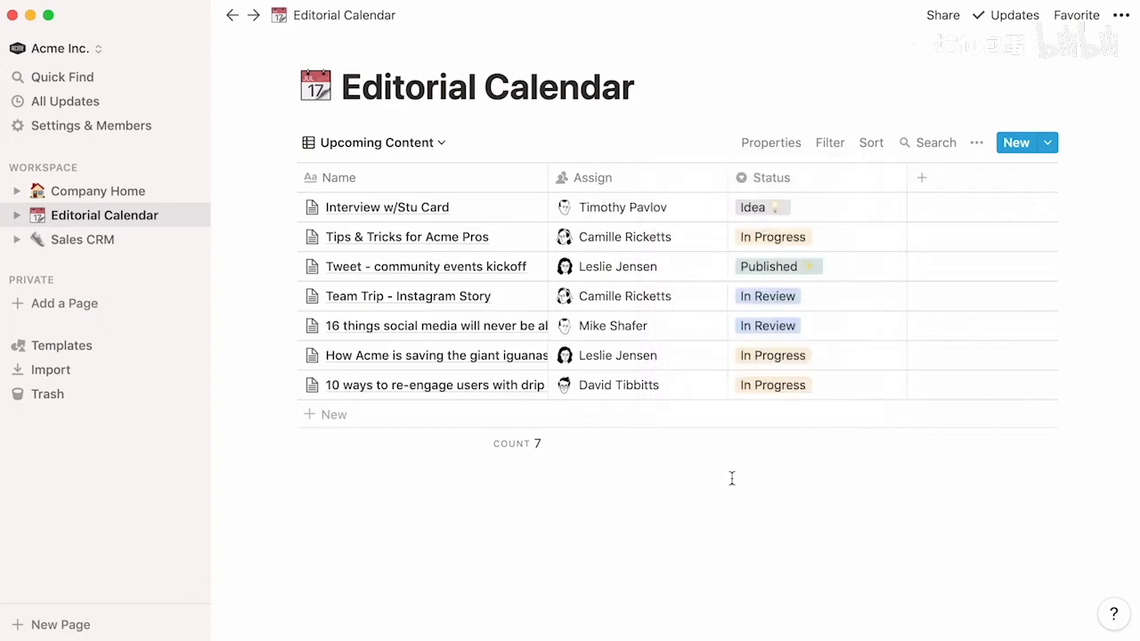
Open the Sales CRM table and hide its Priority, Estimated Value, Account Owner, Phone, Expected Close, Last Contact and Added columns
click(135, 244)
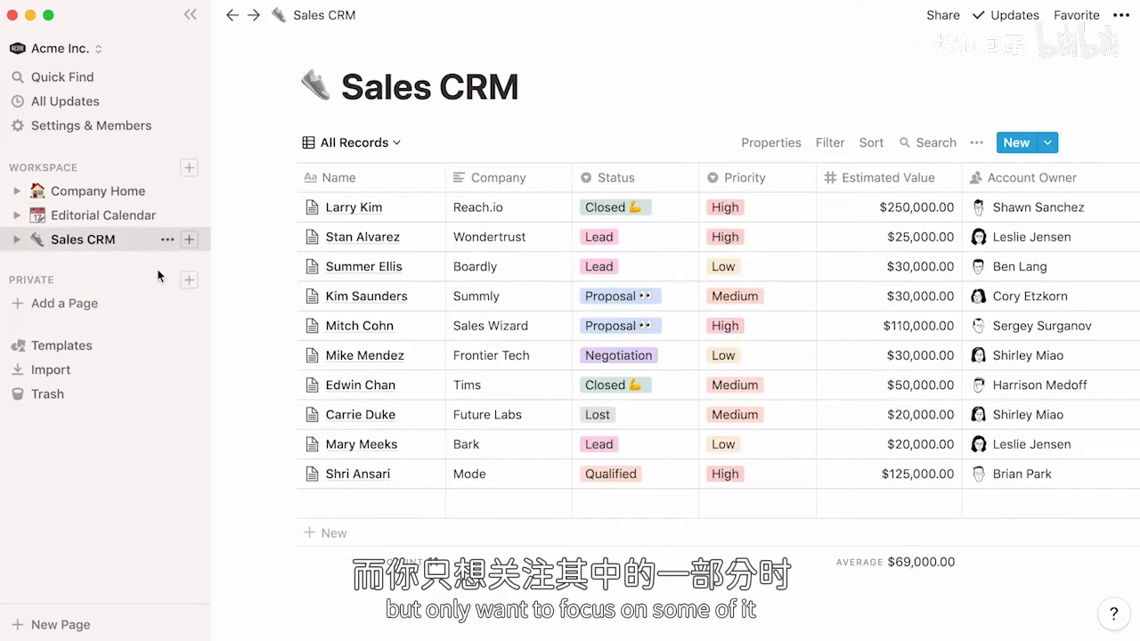
scroll(503, 602, right, 5)
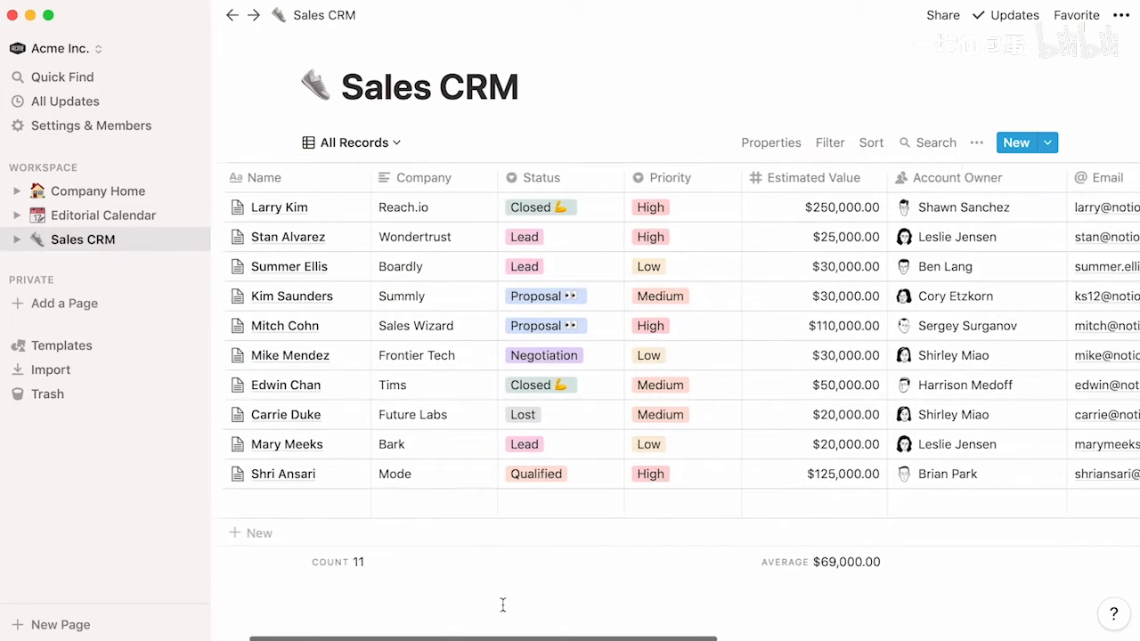
scroll(503, 605, right, 5)
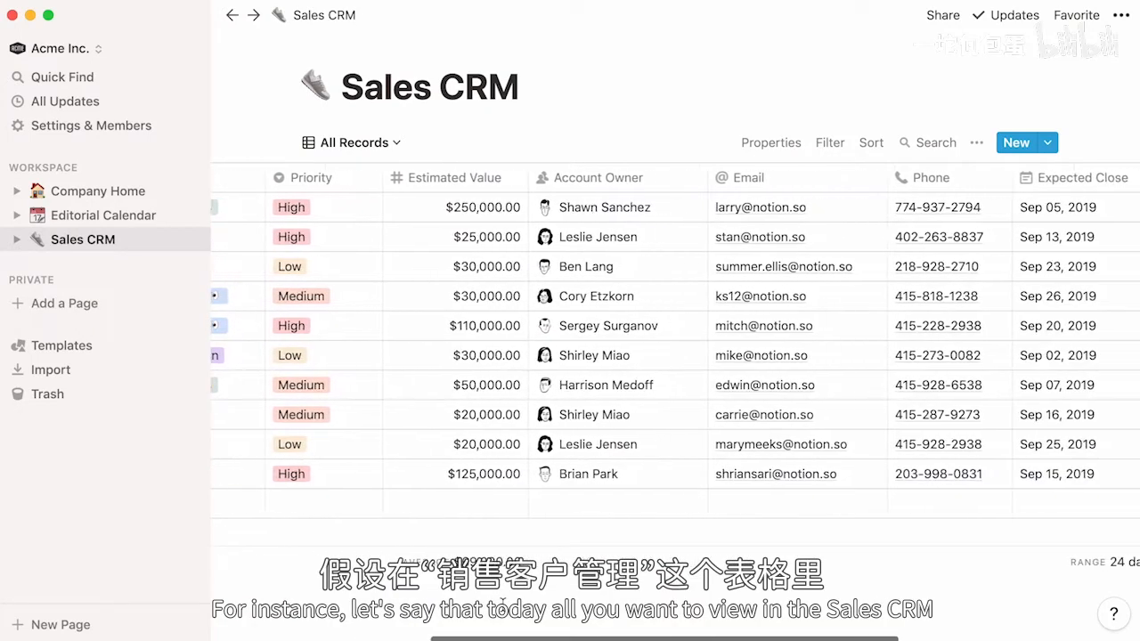
click(789, 153)
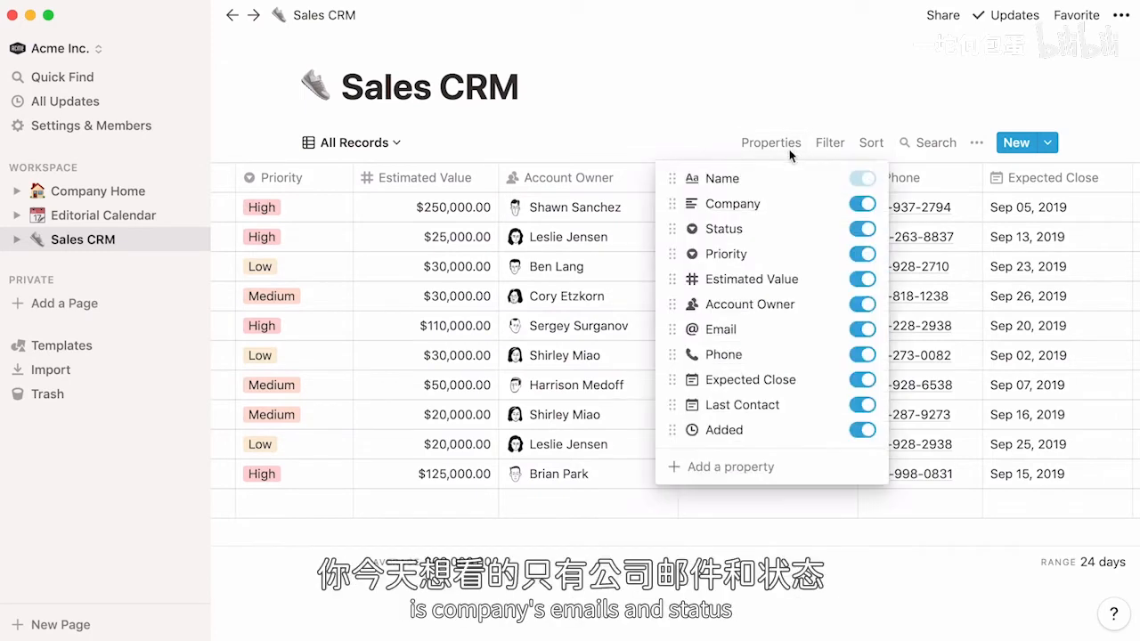
click(862, 254)
click(862, 279)
click(862, 303)
click(862, 354)
click(864, 379)
click(862, 404)
click(861, 430)
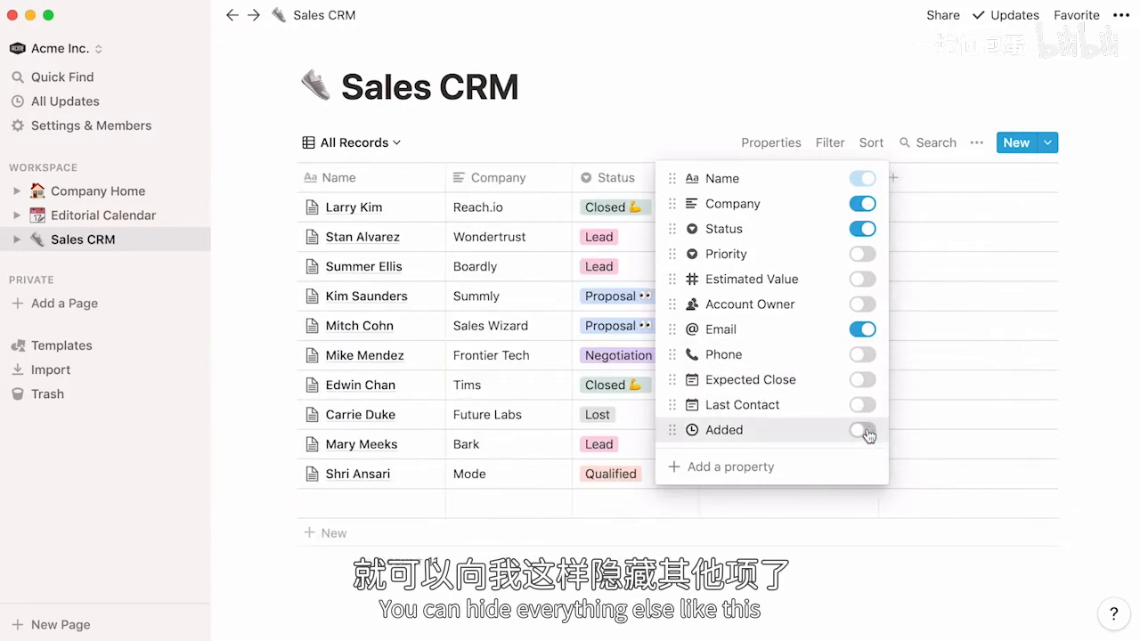
click(164, 227)
Open the "Tips & Tricks for Acme Pros" page from the Editorial Calendar and look through its research, images, interview recordings and article sections
click(163, 223)
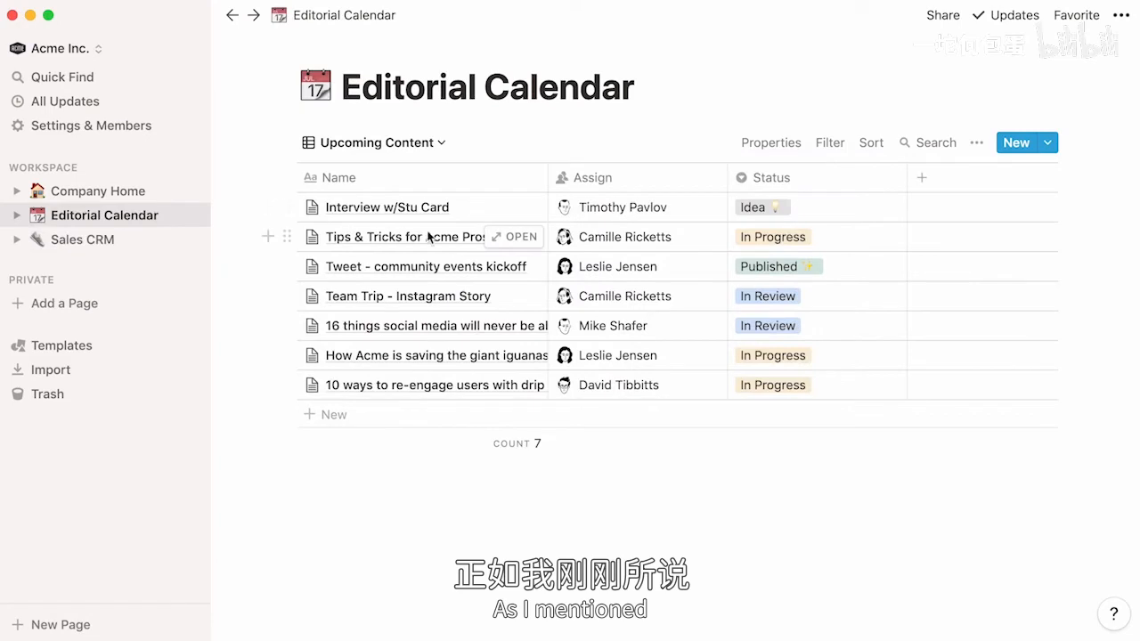
click(514, 236)
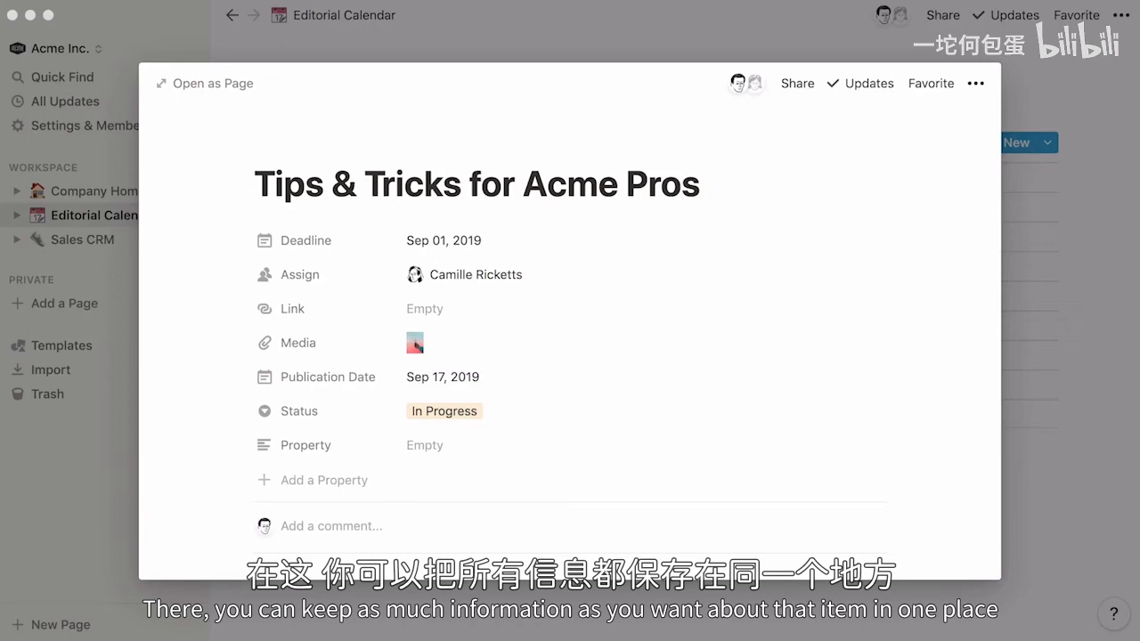
scroll(570, 356, down, 3)
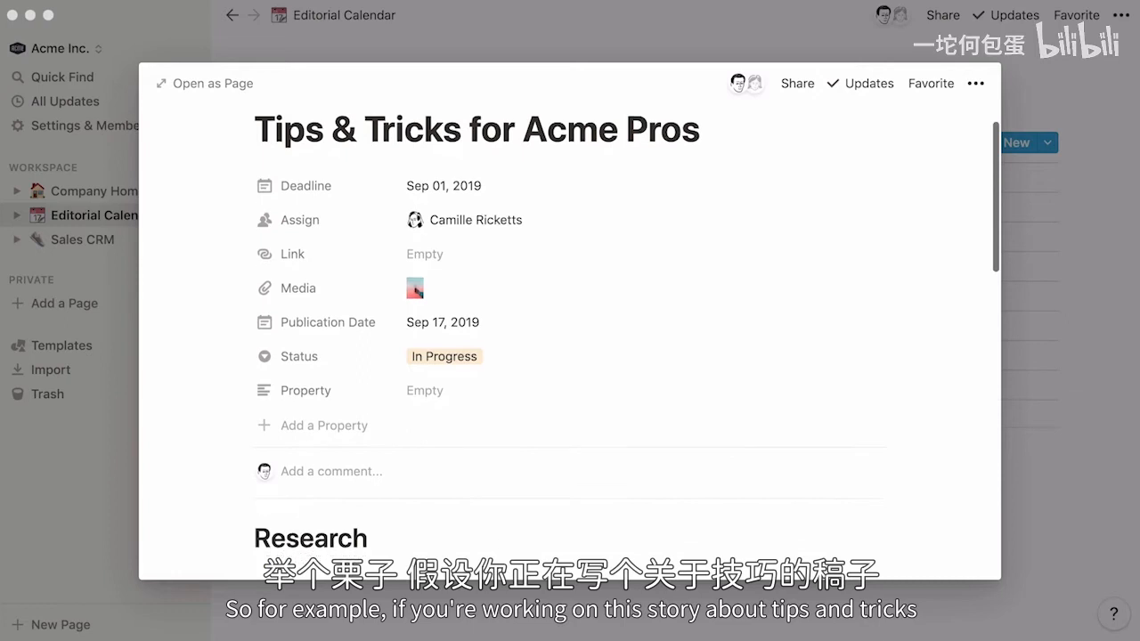
scroll(570, 357, down, 5)
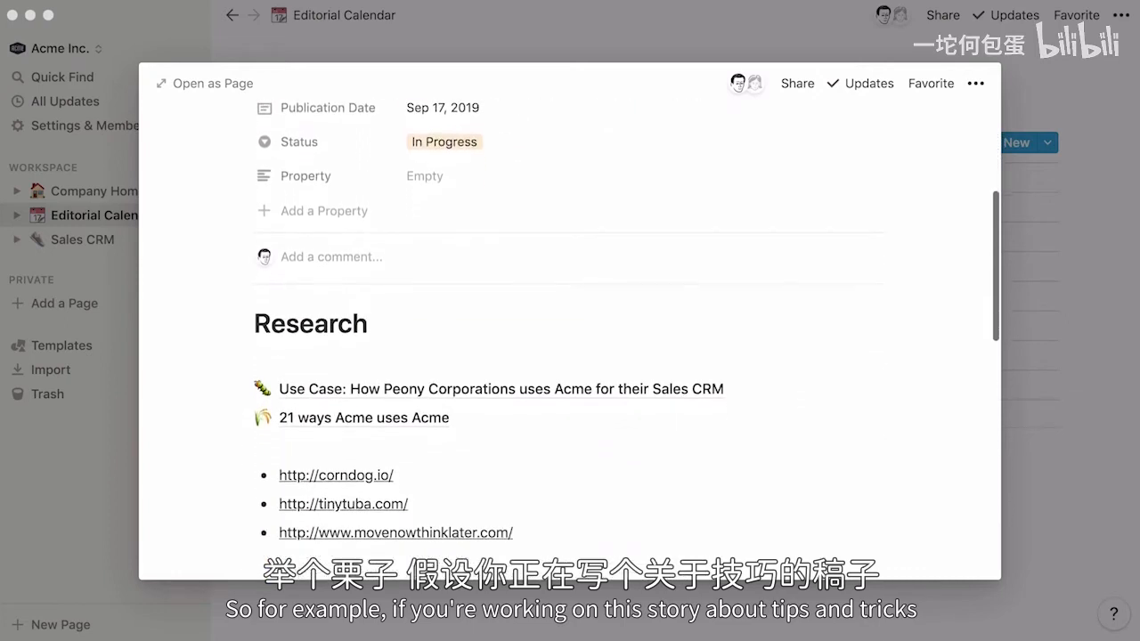
scroll(570, 356, down, 4)
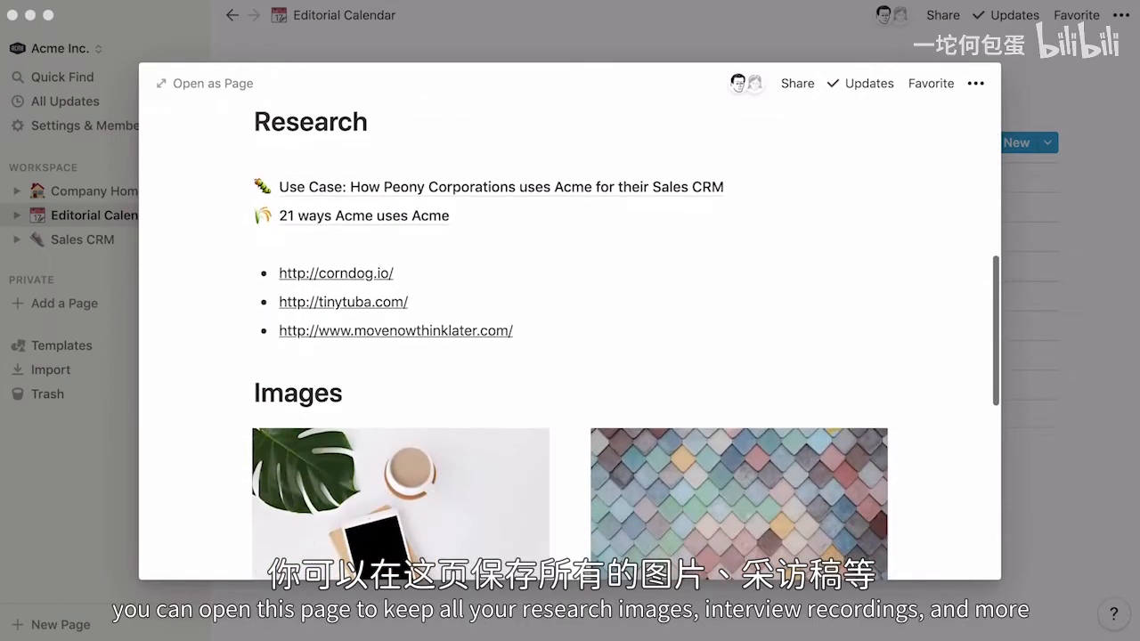
scroll(570, 356, down, 5)
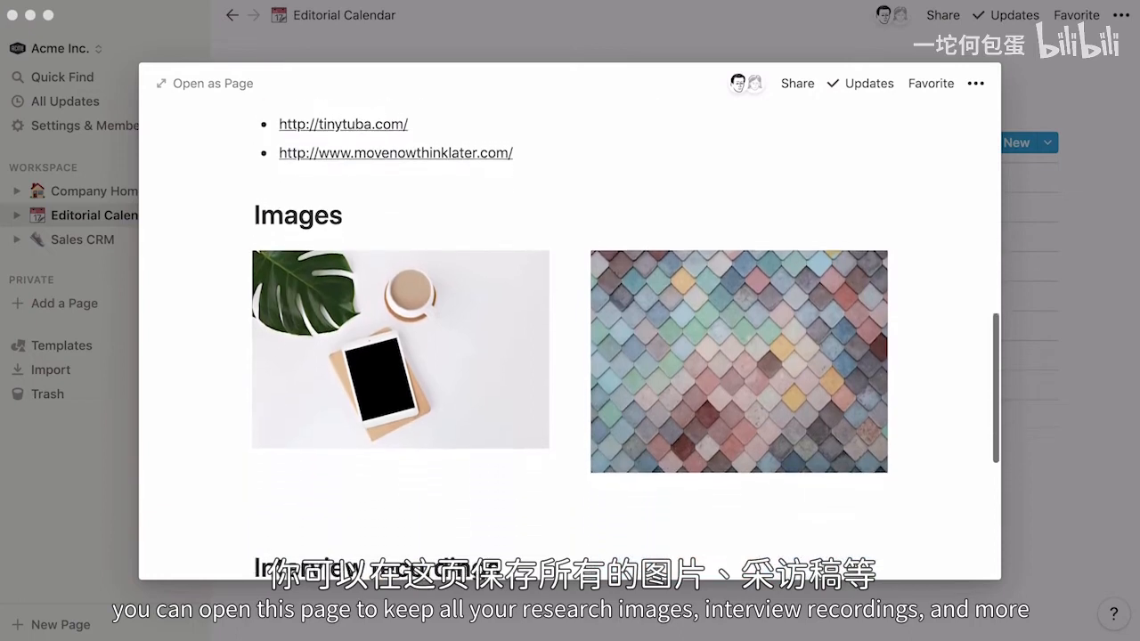
scroll(570, 356, down, 4)
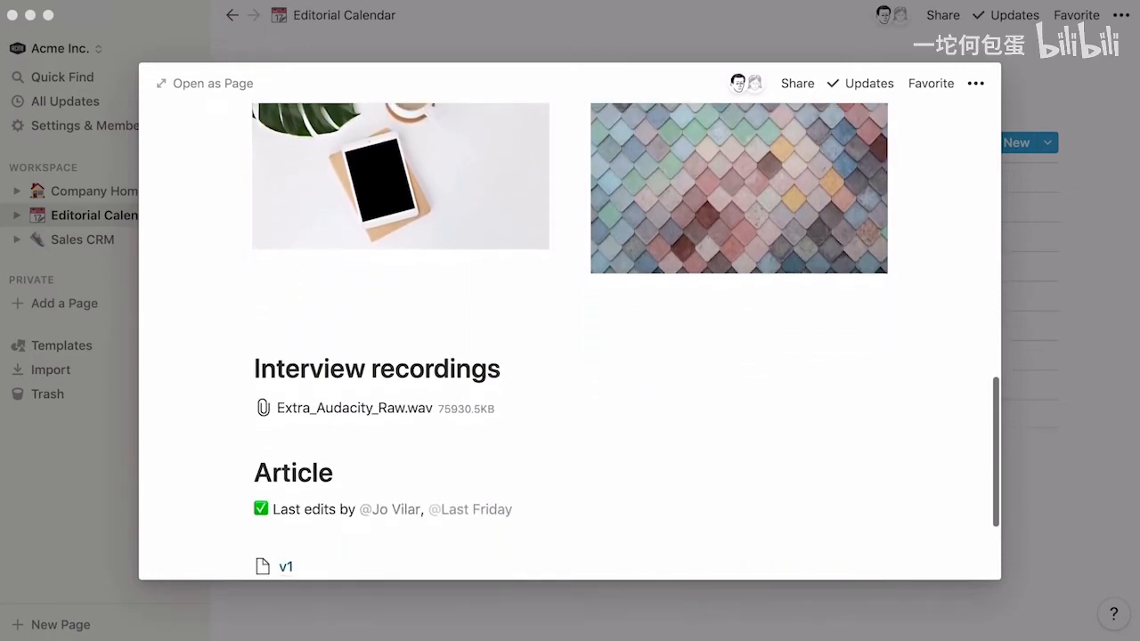
Add a board view named "By Status" to the Sales CRM database and group it by Status
scroll(570, 356, down, 3)
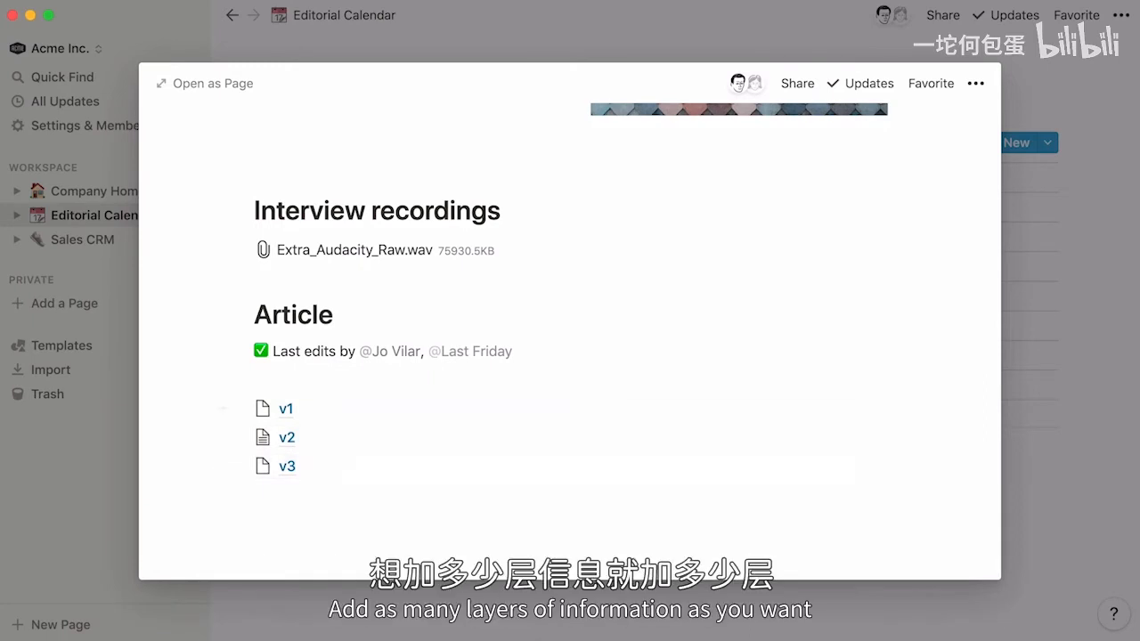
click(101, 253)
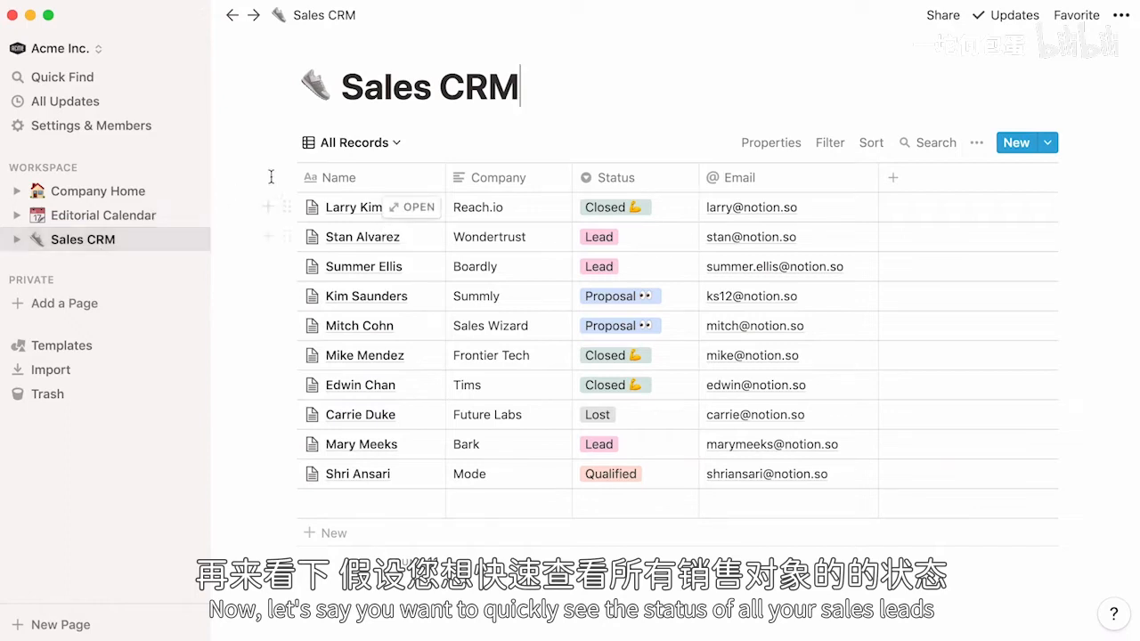
click(355, 144)
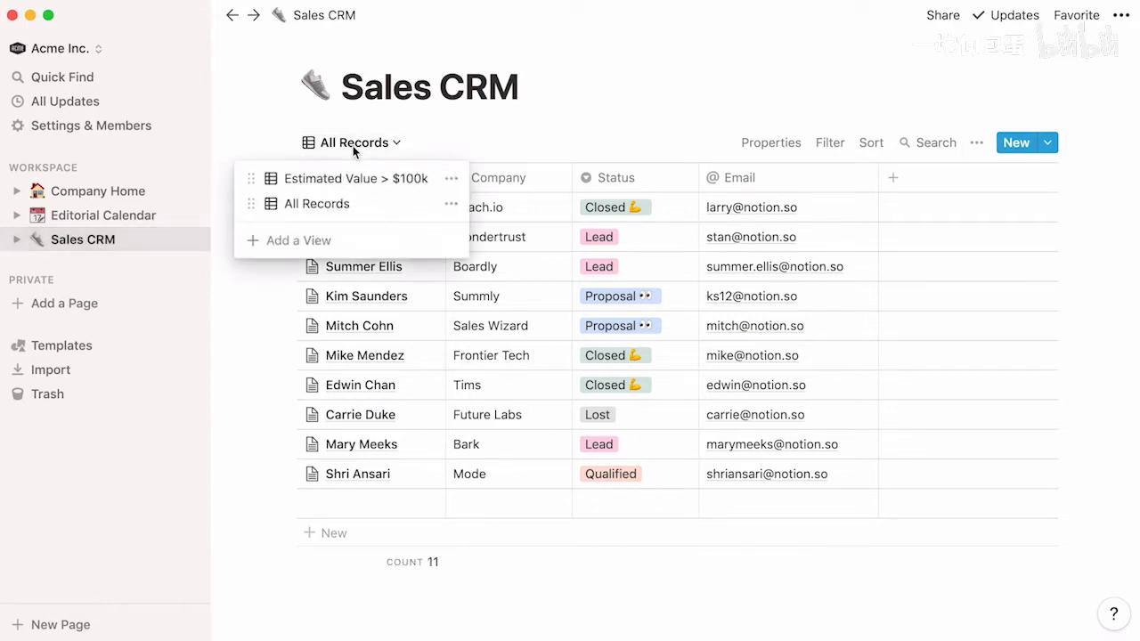
click(358, 239)
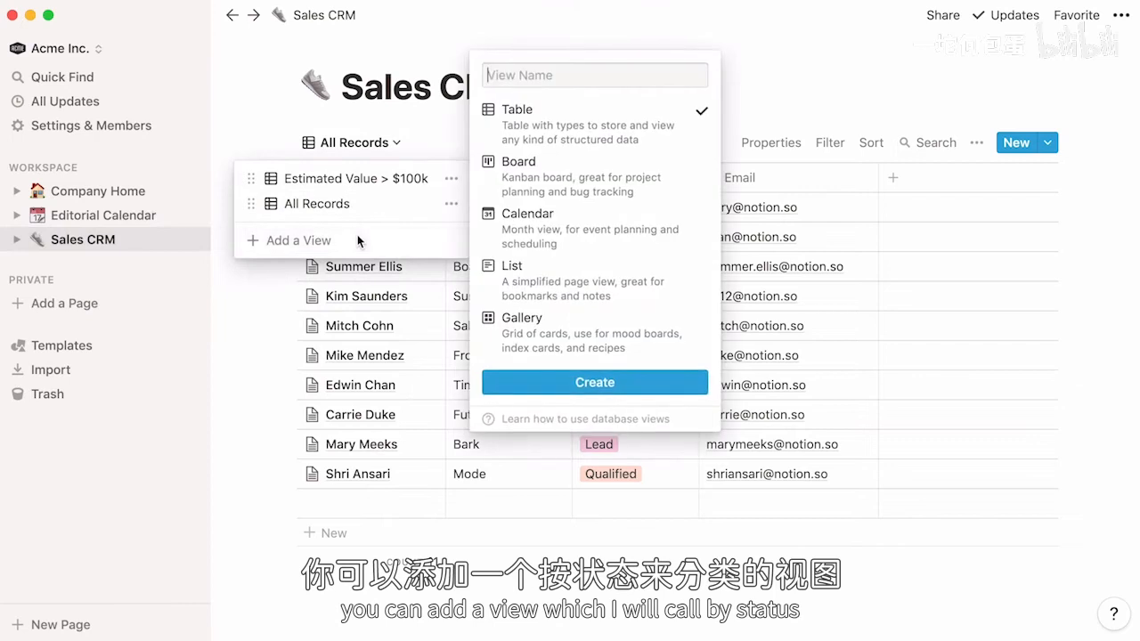
text(By Status)
click(515, 171)
click(534, 382)
click(752, 143)
click(791, 200)
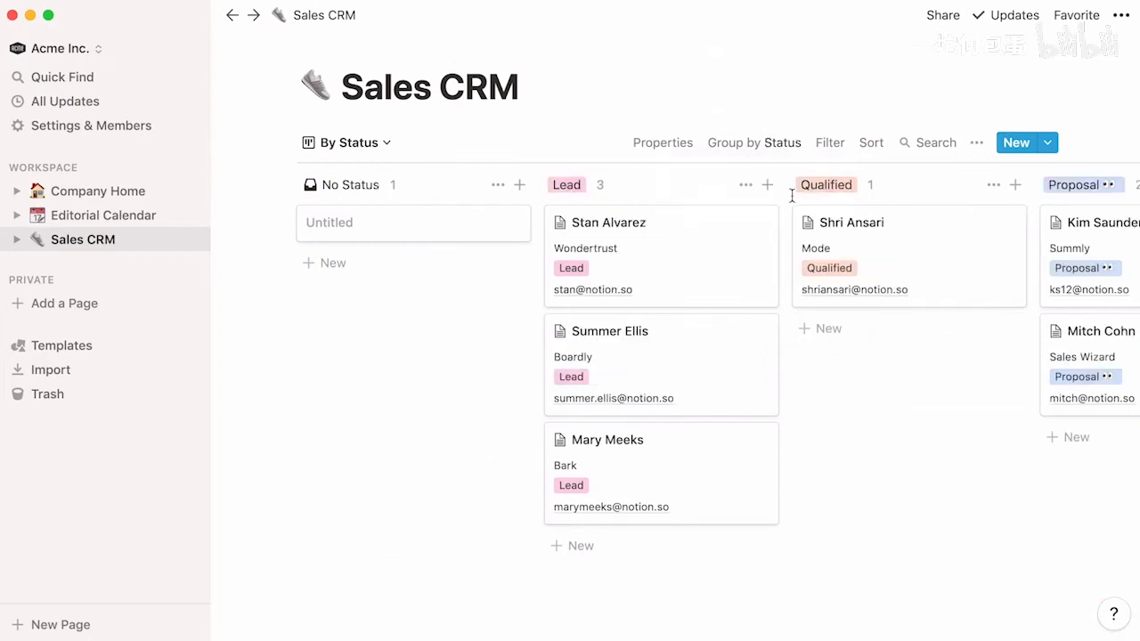
Move the Sales Wizard card from the Proposal group to the Negotiation group on the By Status board
scroll(864, 82, right, 3)
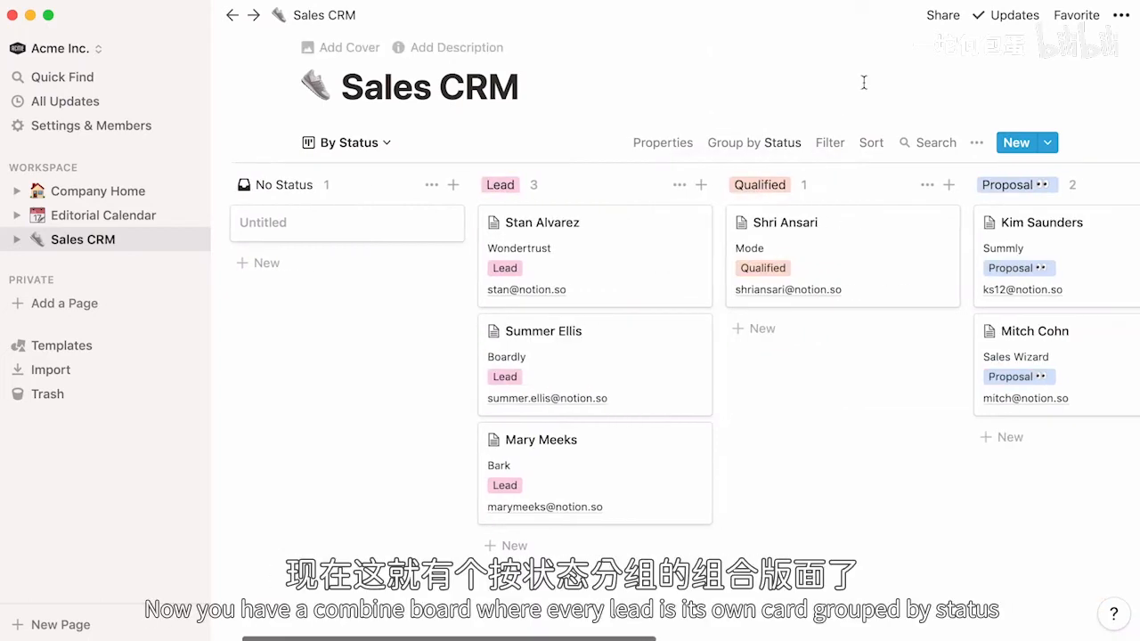
scroll(864, 82, right, 2)
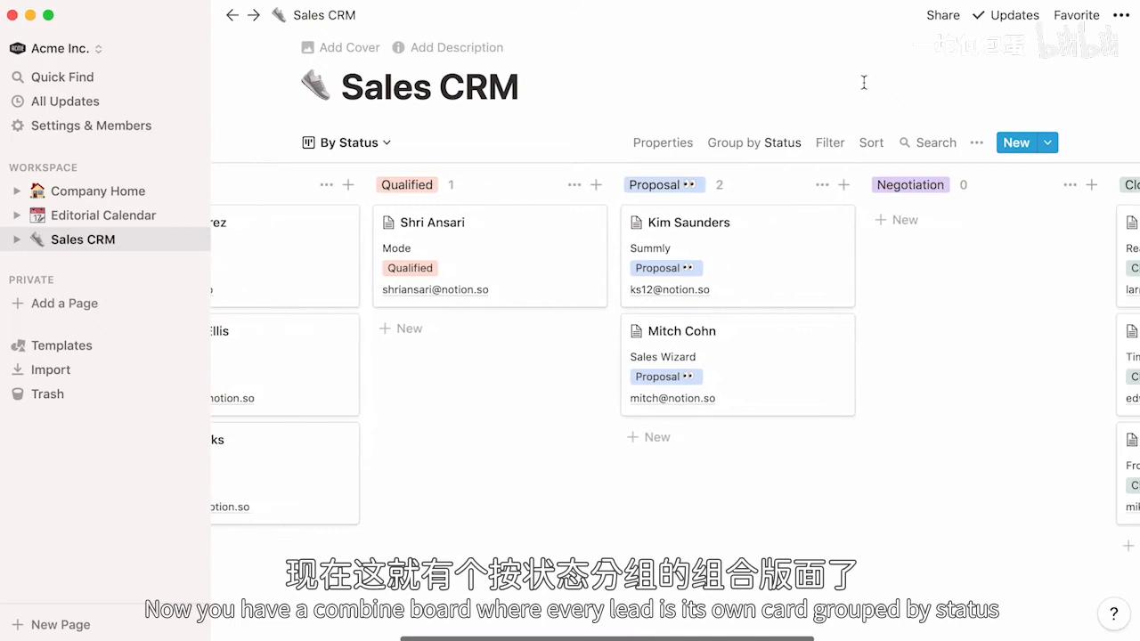
scroll(864, 82, right, 2)
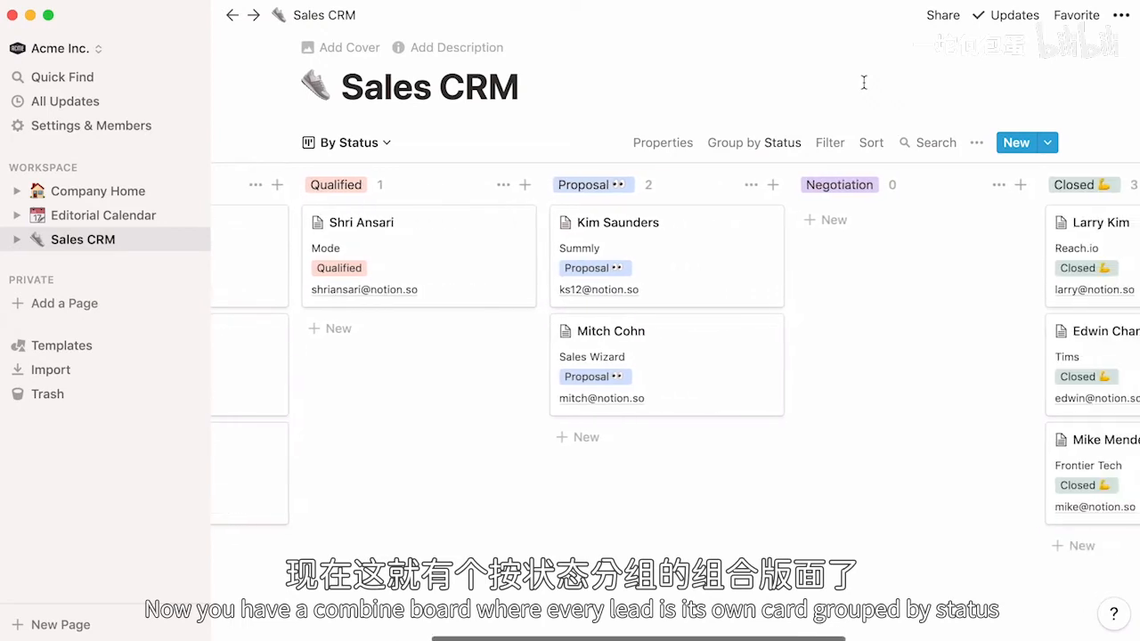
drag(721, 357, 843, 251)
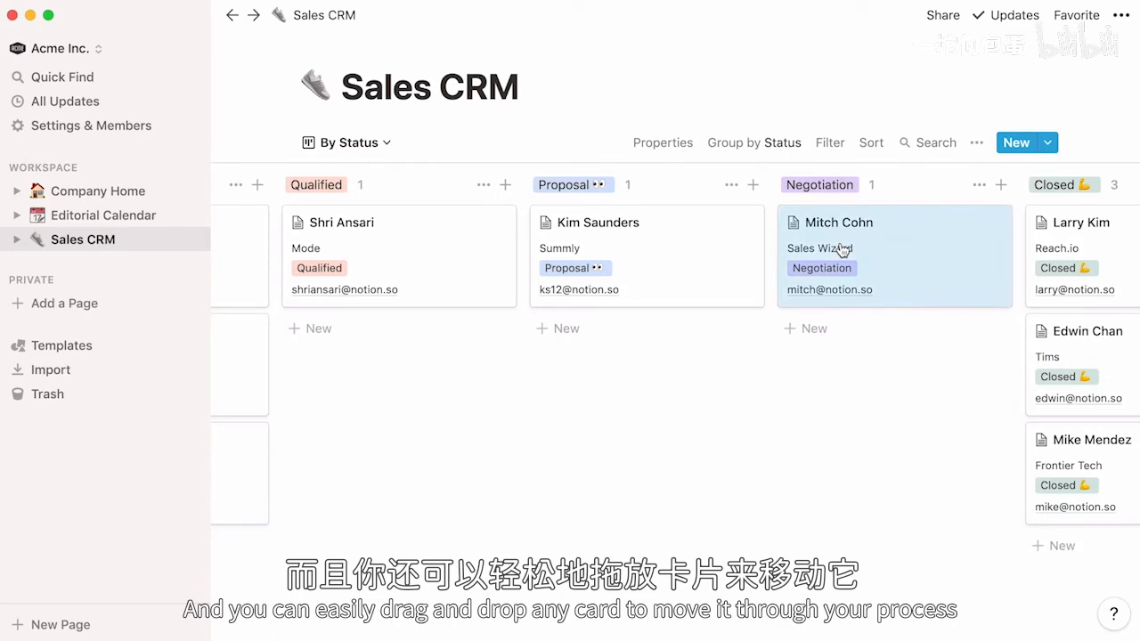
Switch to the "Estimated Value > $100k" view and add another table view named "High Priority"
click(386, 144)
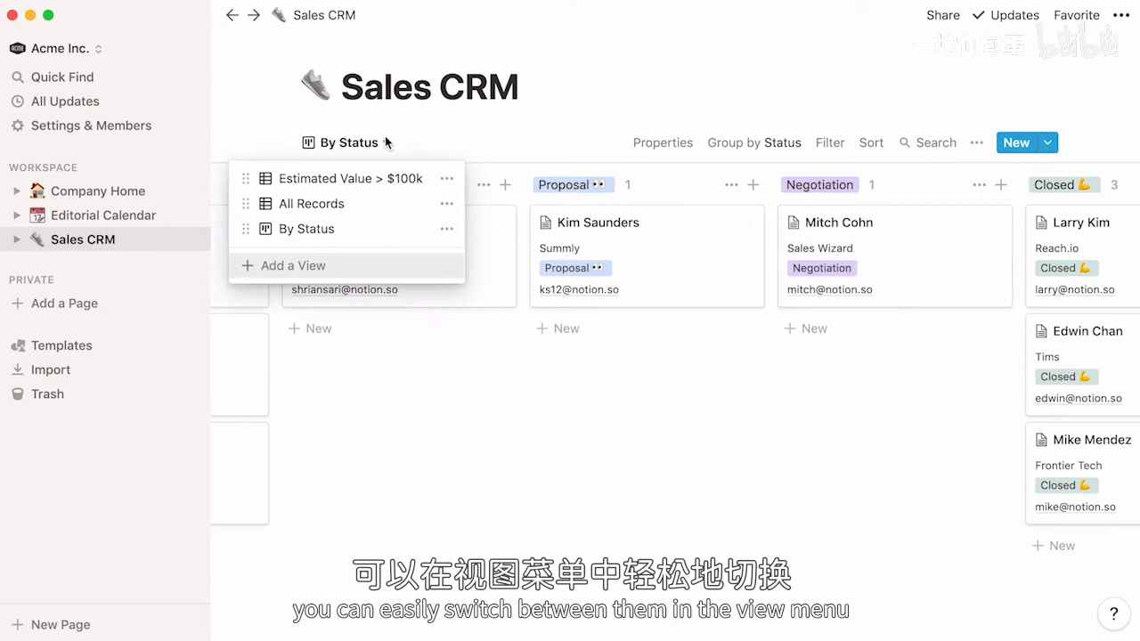
click(420, 178)
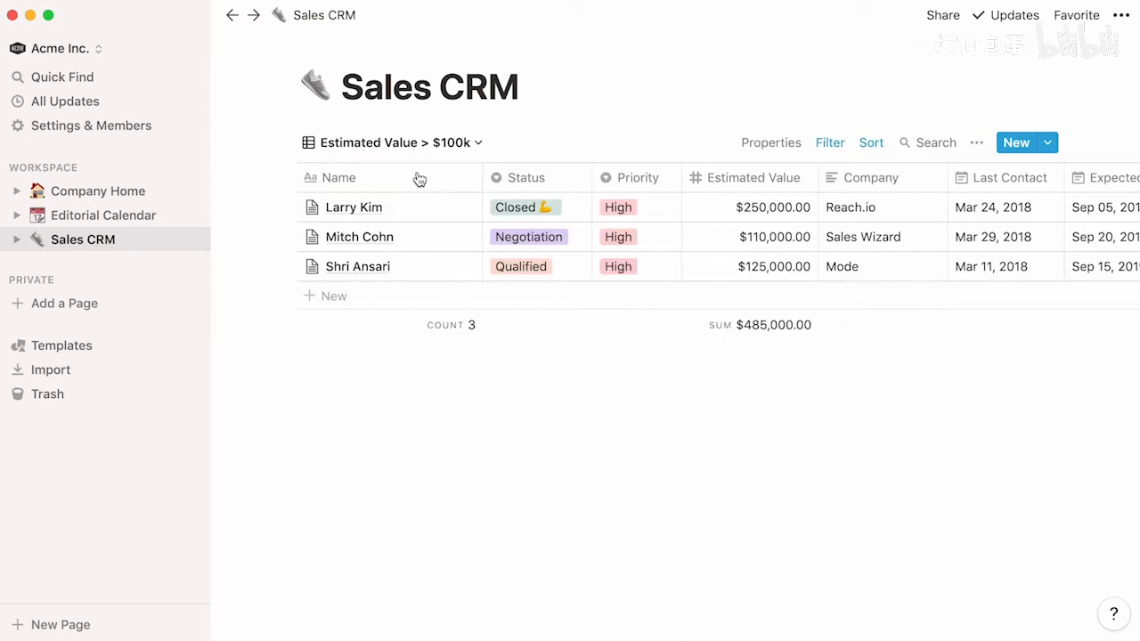
click(470, 144)
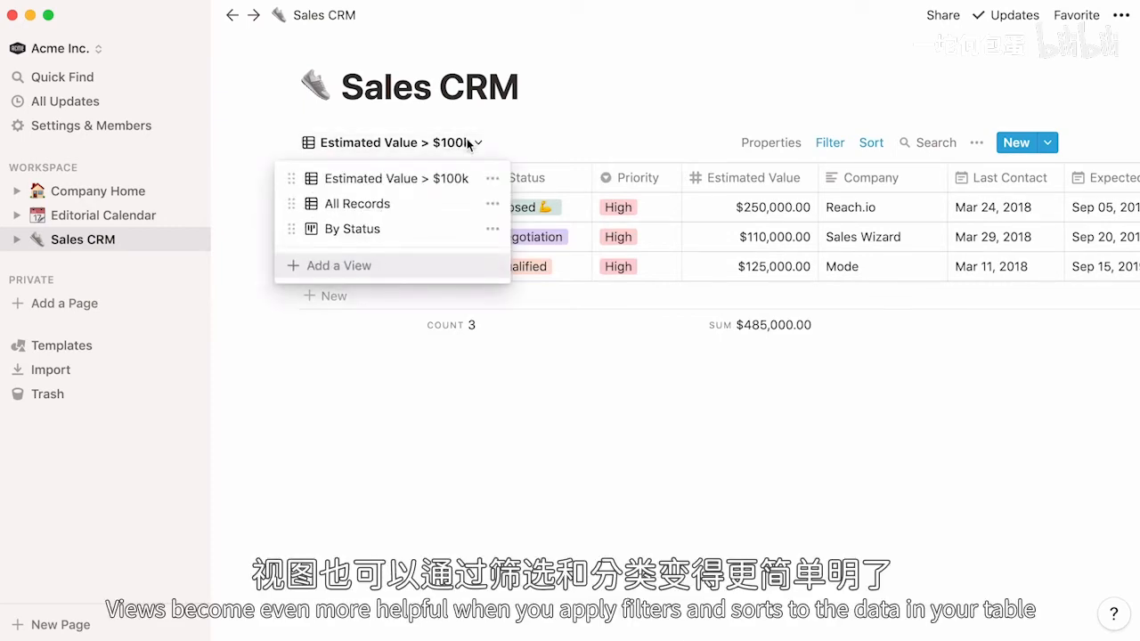
click(442, 271)
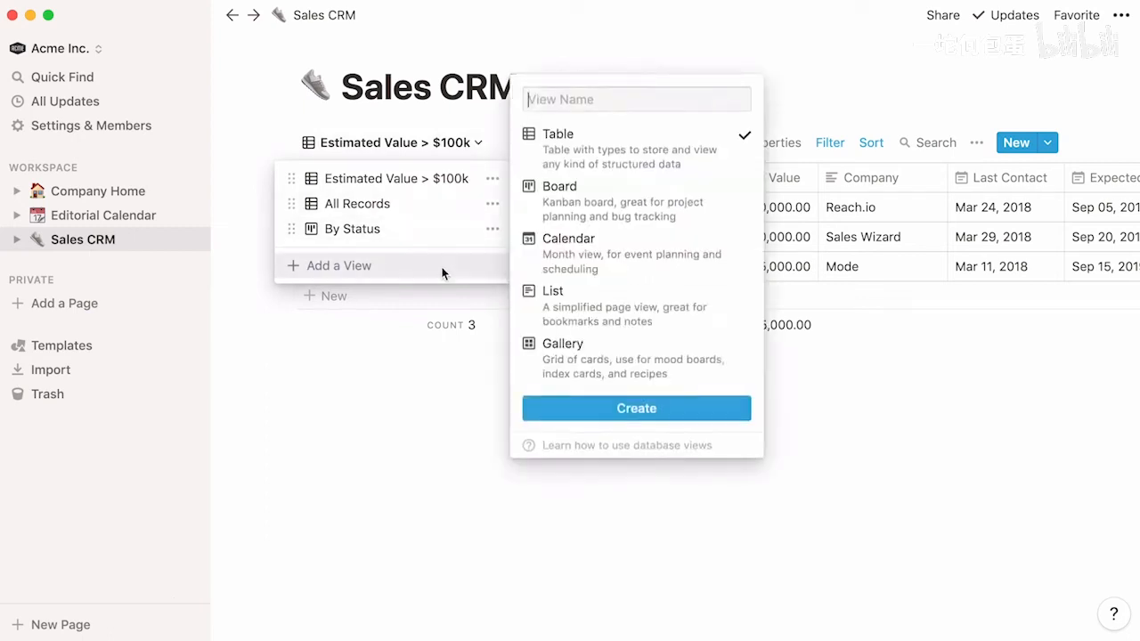
text(High Priority)
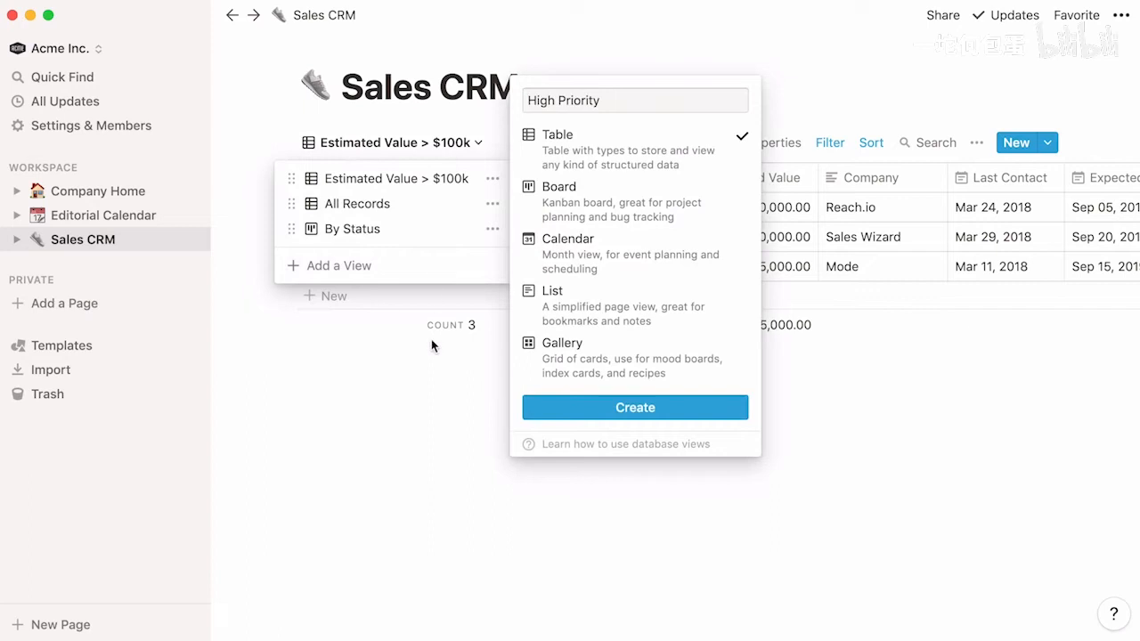
click(543, 410)
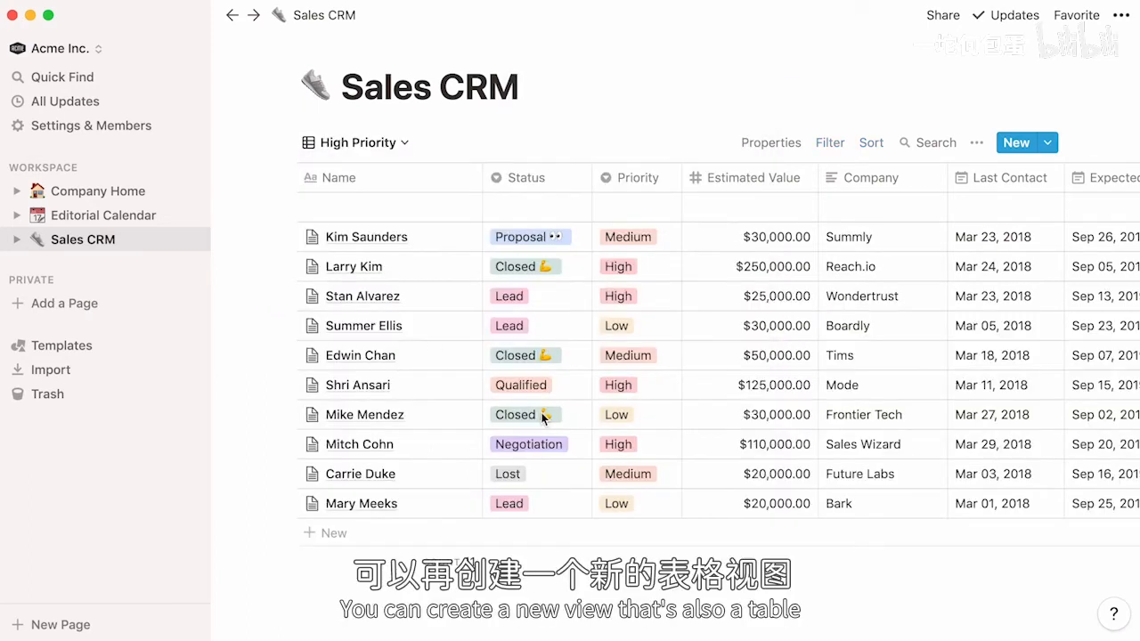
Filter the High Priority view to records whose Priority is High
click(830, 144)
click(721, 293)
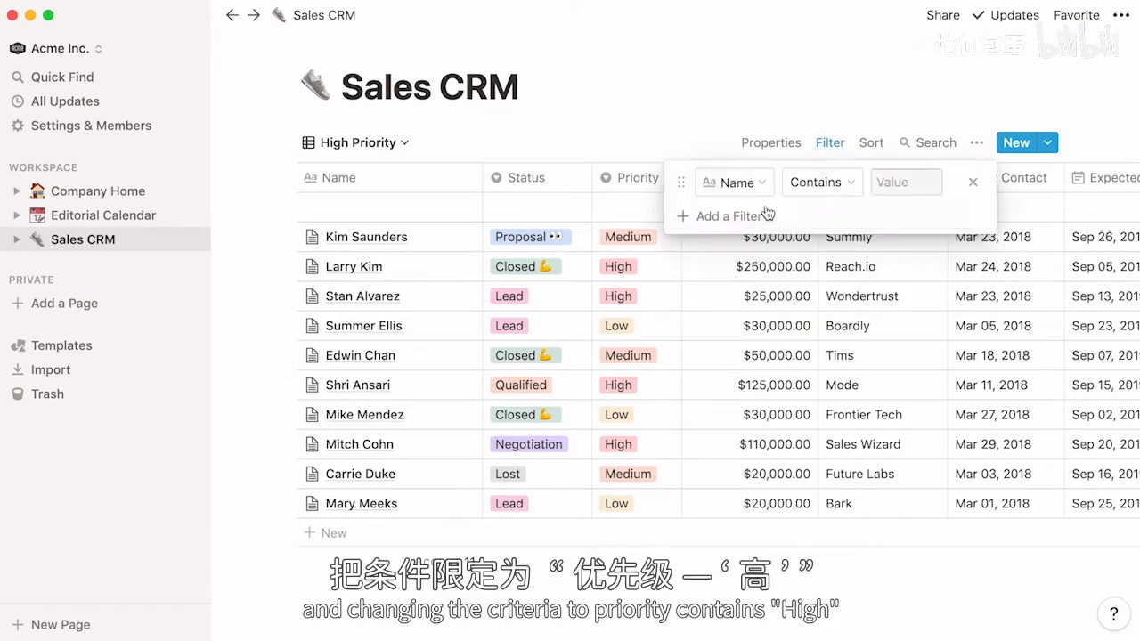
click(737, 181)
click(766, 484)
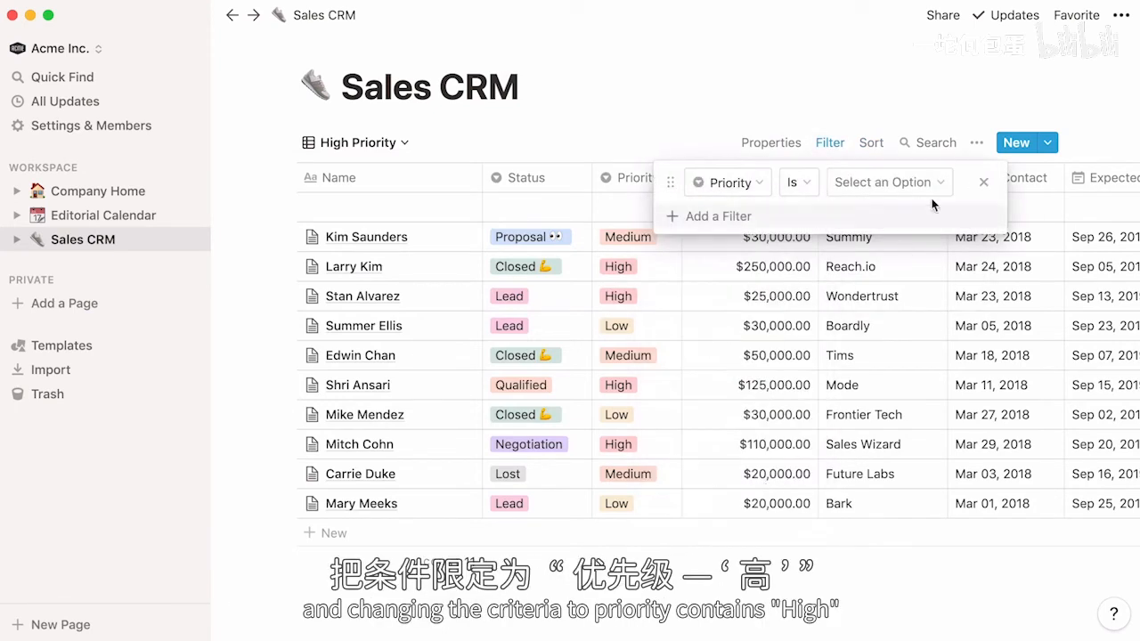
click(939, 189)
click(949, 334)
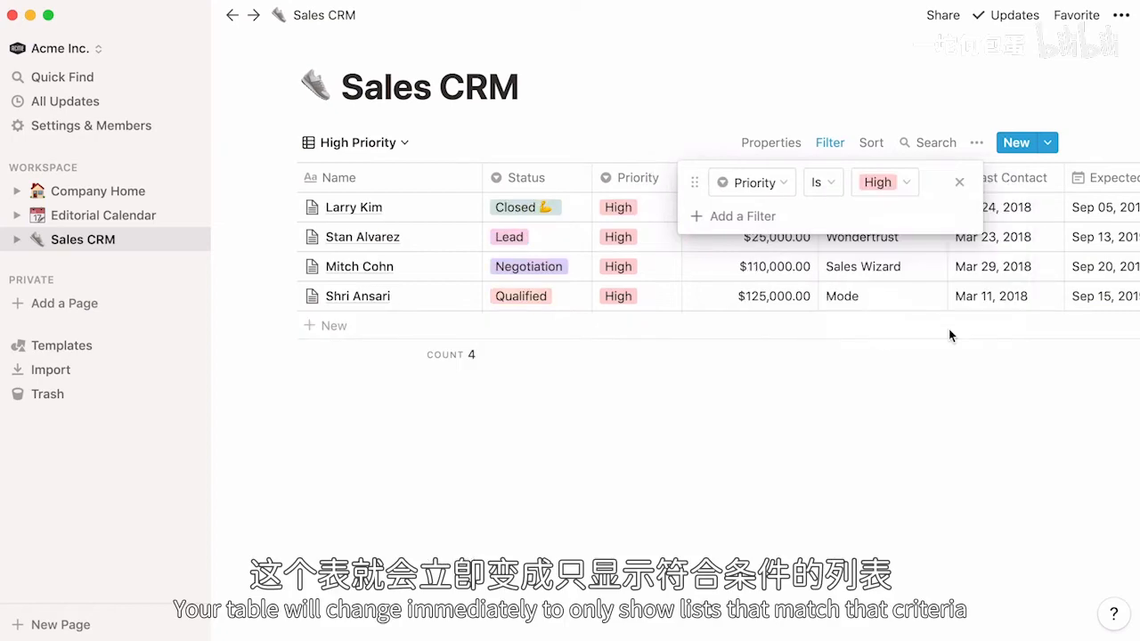
click(421, 441)
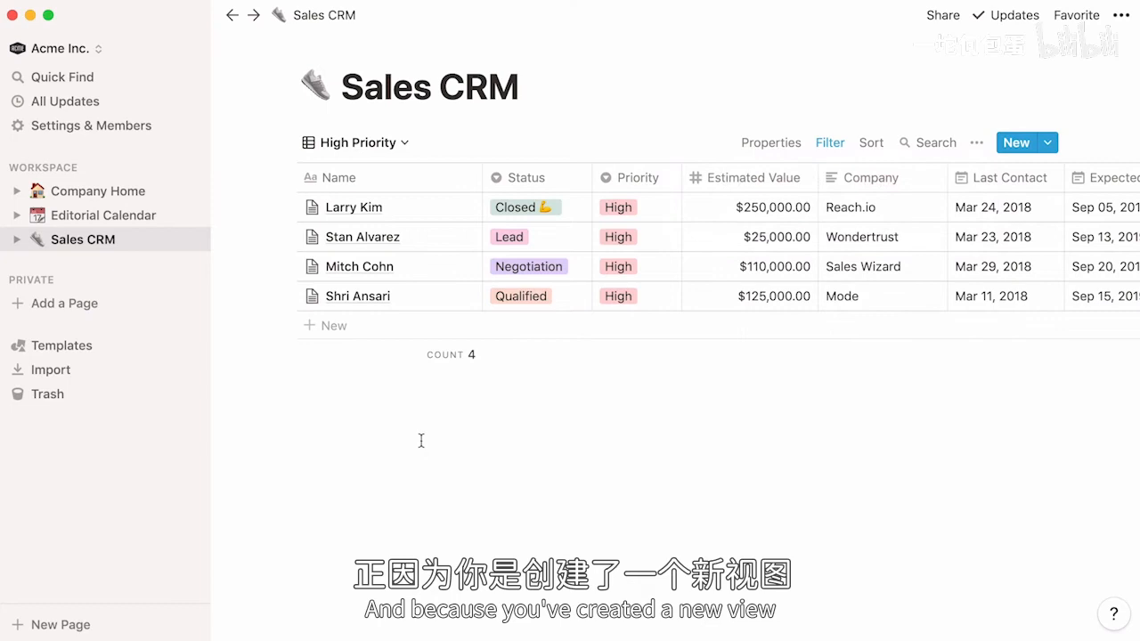
Switch to the unfiltered All Records view and back to the High Priority view to compare them
click(405, 143)
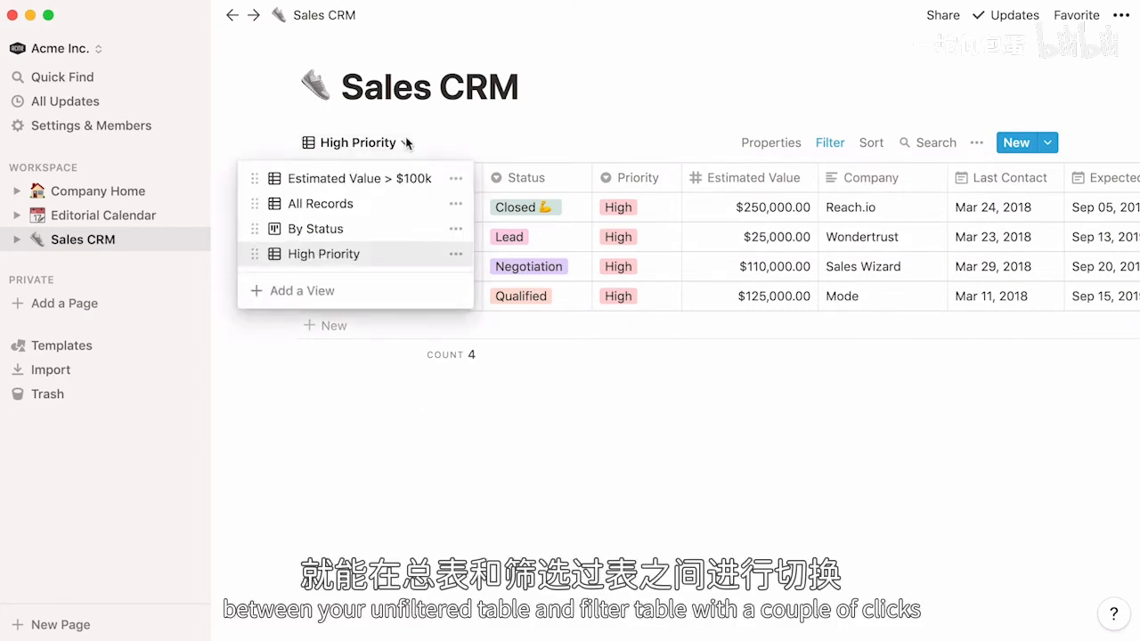
click(402, 207)
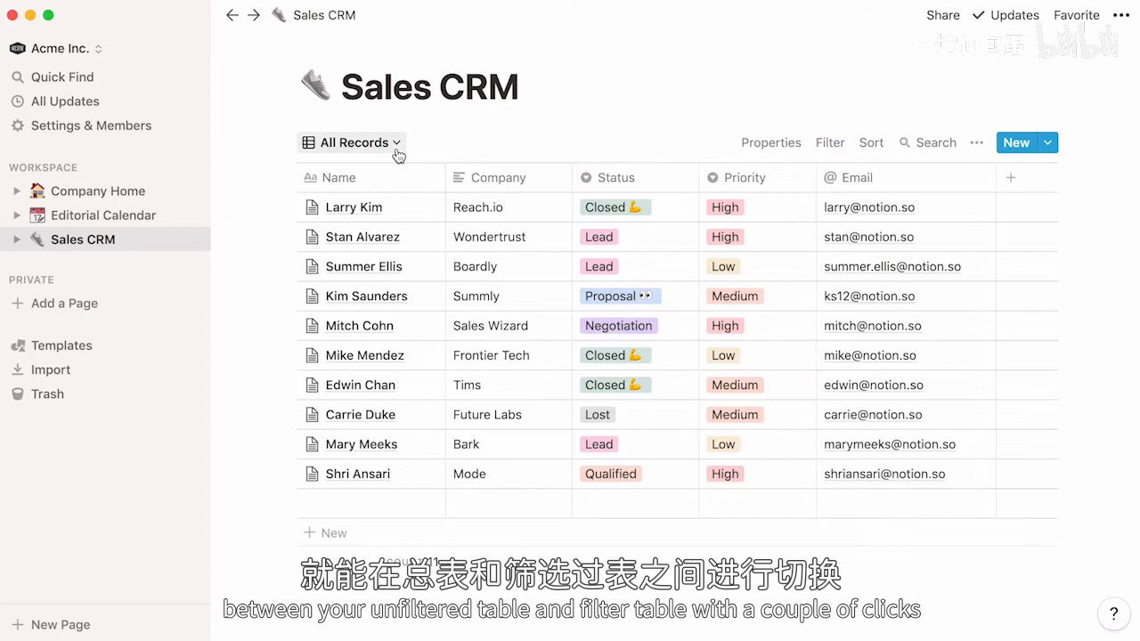
click(397, 149)
click(419, 255)
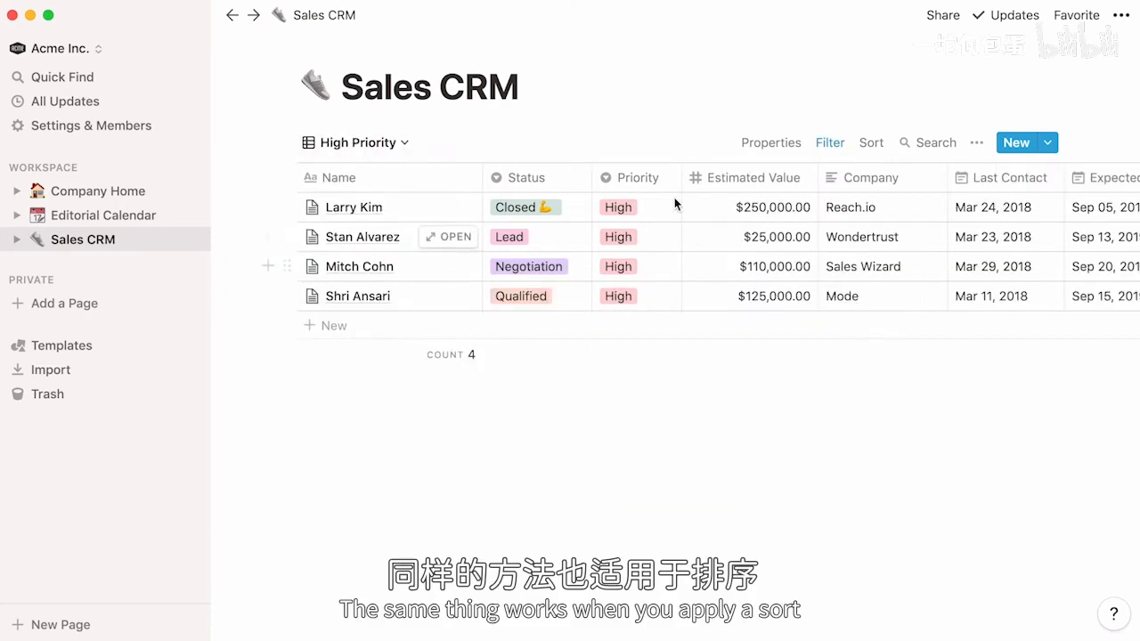
Sort the High Priority view by Estimated Value in descending order
click(867, 142)
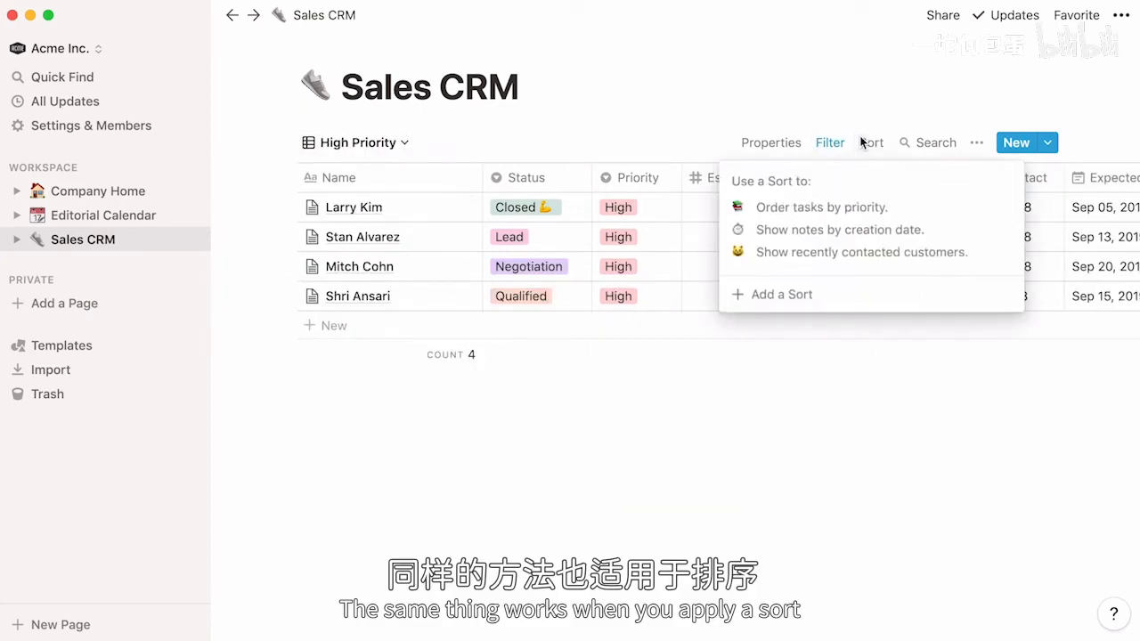
click(852, 294)
click(812, 187)
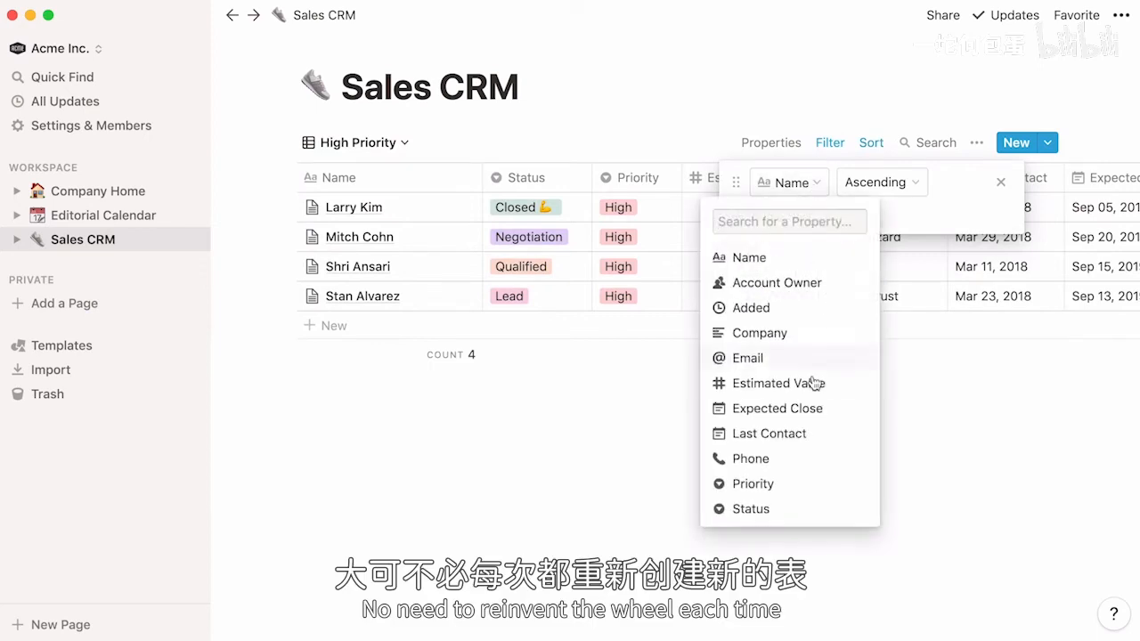
click(813, 381)
click(959, 192)
click(965, 237)
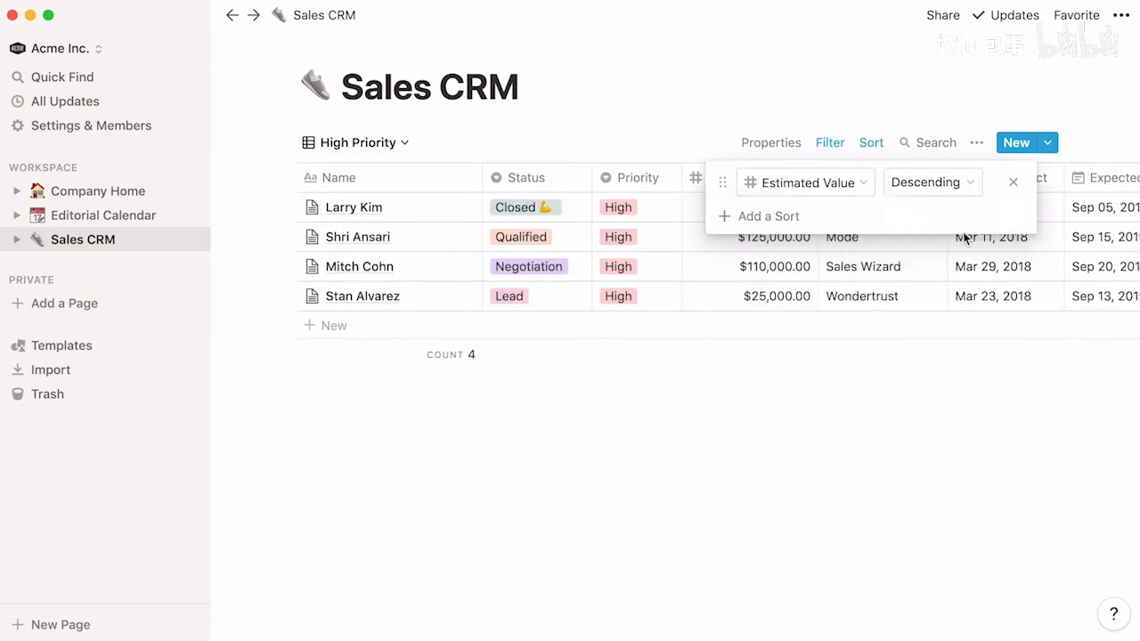
click(1045, 91)
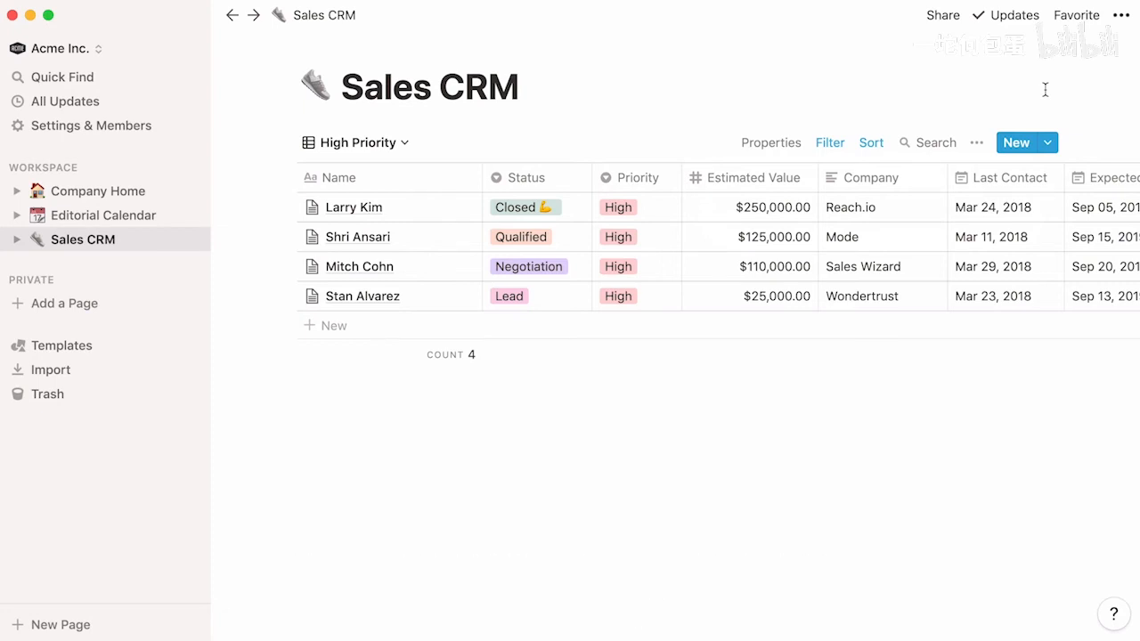
Look at the page options available for Sales CRM, such as Database Lock and Export
click(1119, 16)
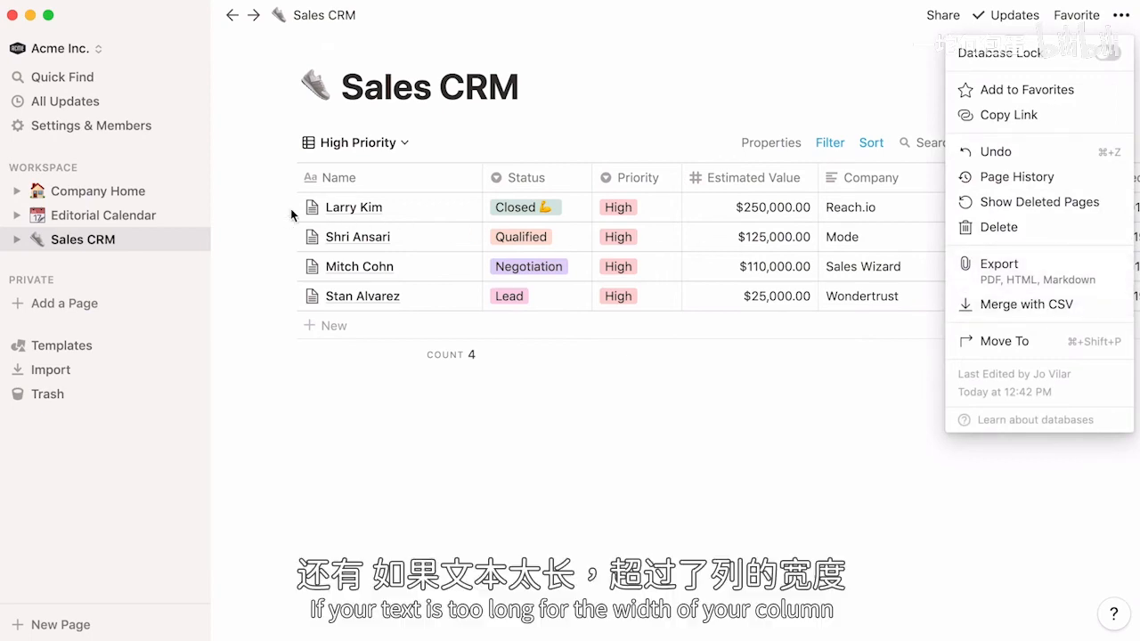
click(157, 215)
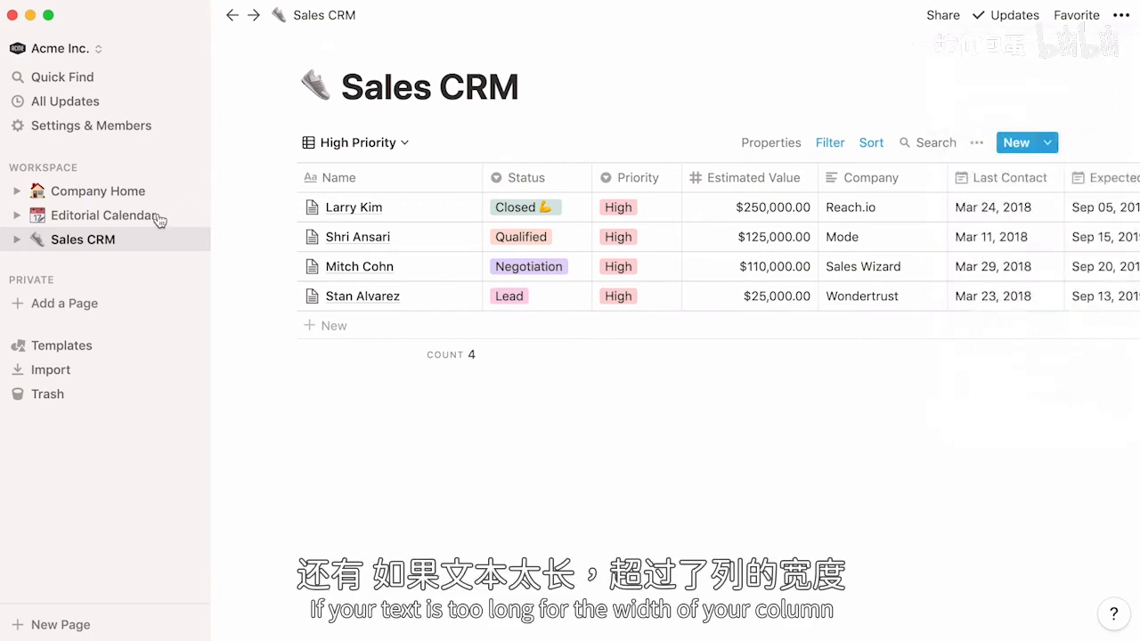
Open the Editorial Calendar and turn on Wrap Cells for the Upcoming Content table
click(157, 216)
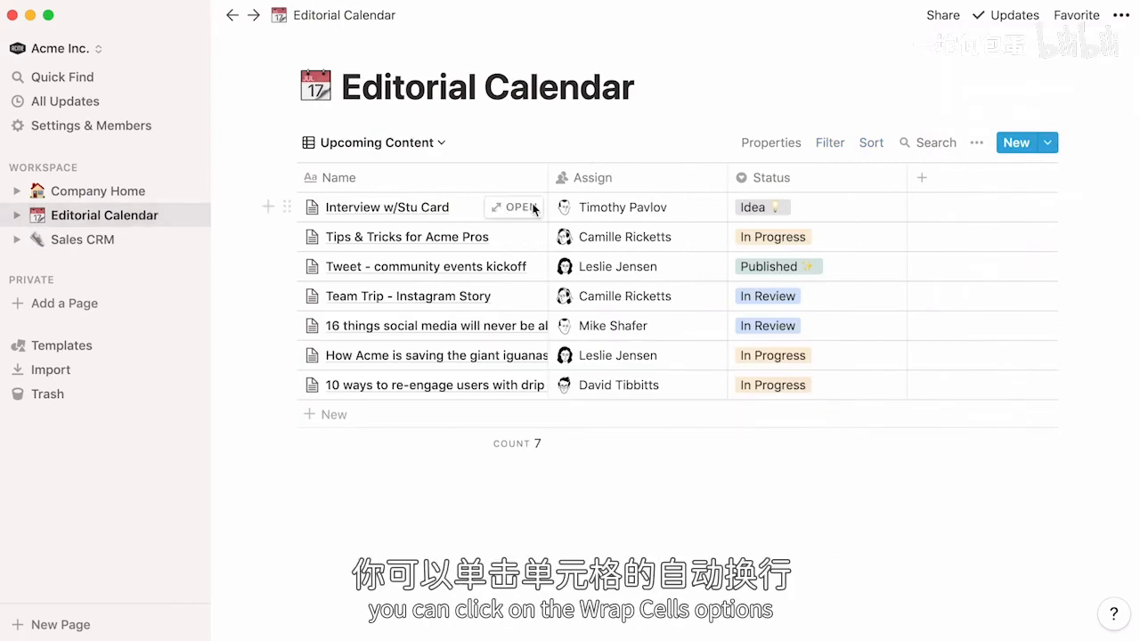
click(977, 144)
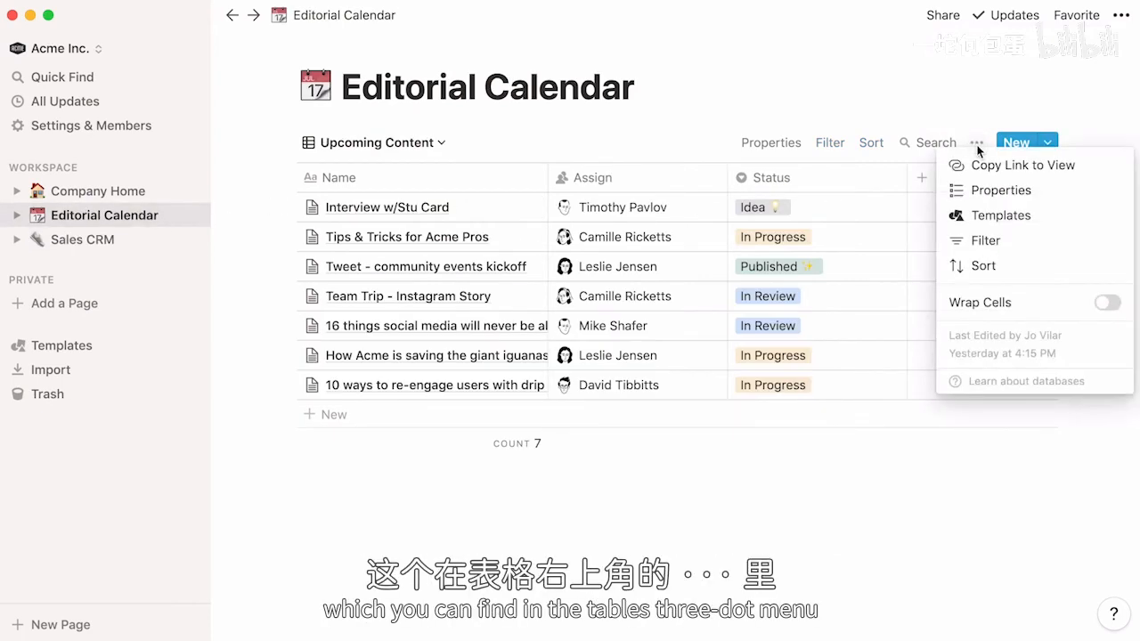
click(1107, 302)
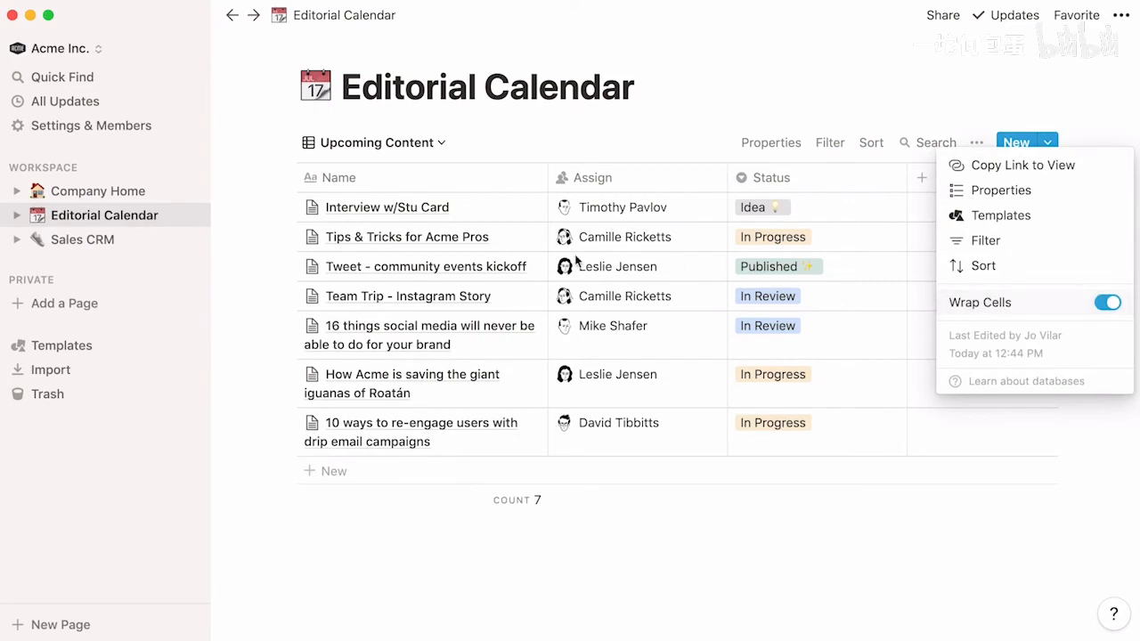
key(Escape)
Open Sales CRM and look at the calculation options offered for the Status column in All Records
click(174, 238)
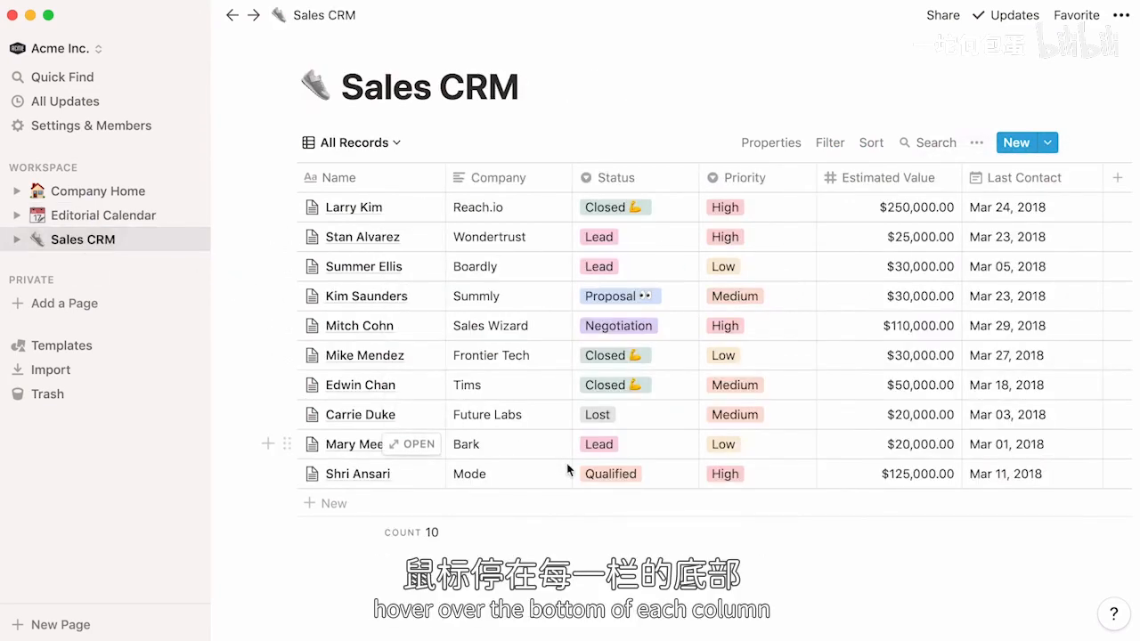
mouse_move(679, 529)
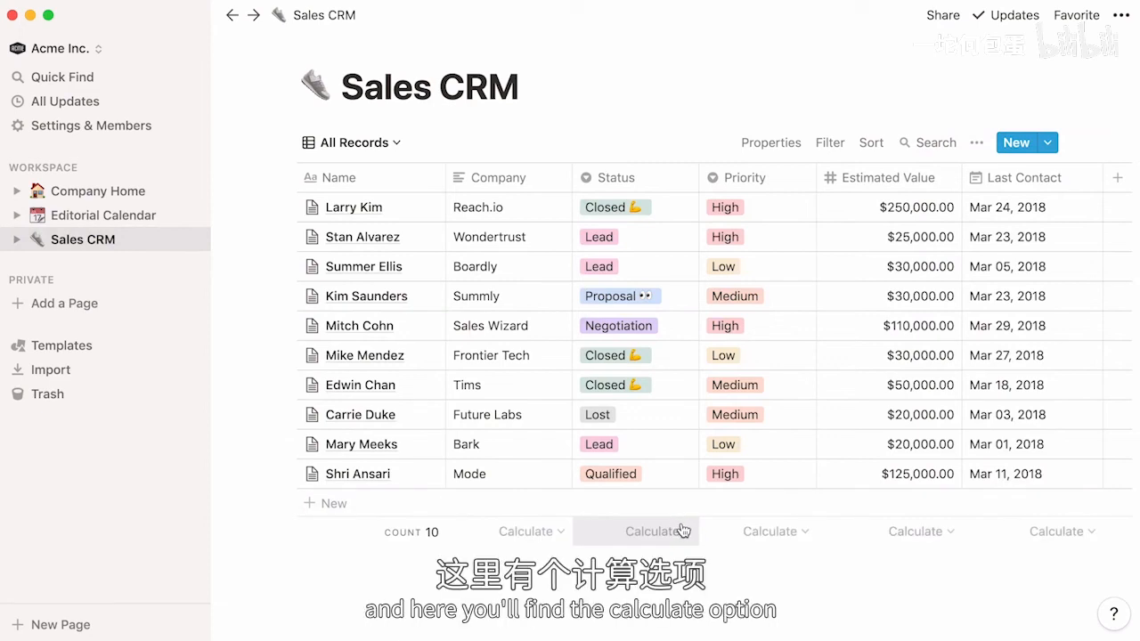
click(682, 531)
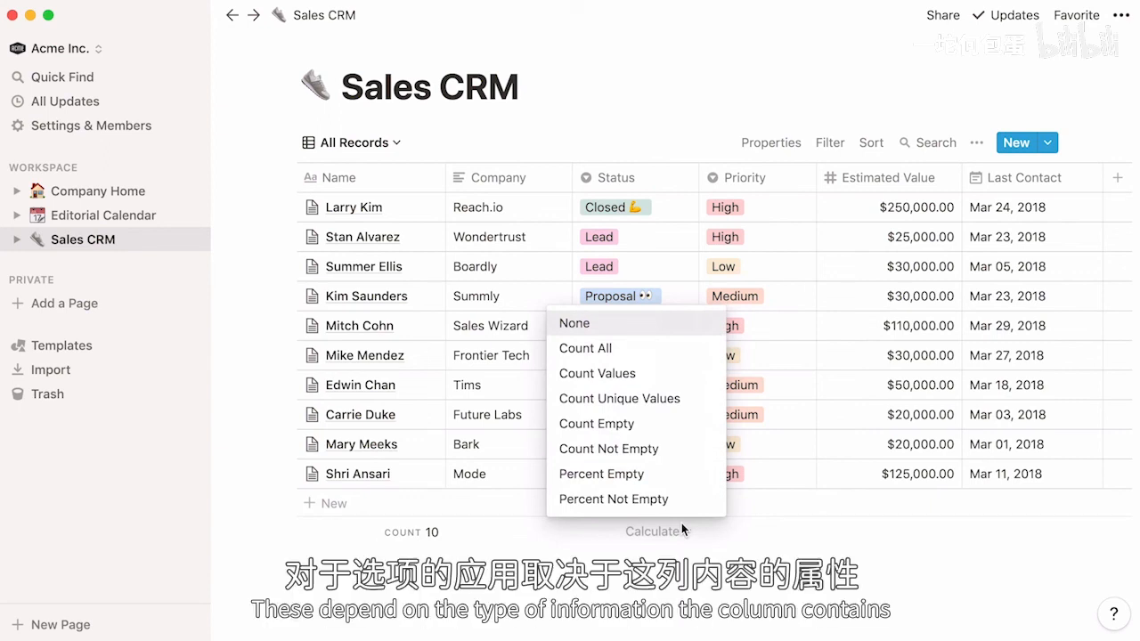
click(682, 529)
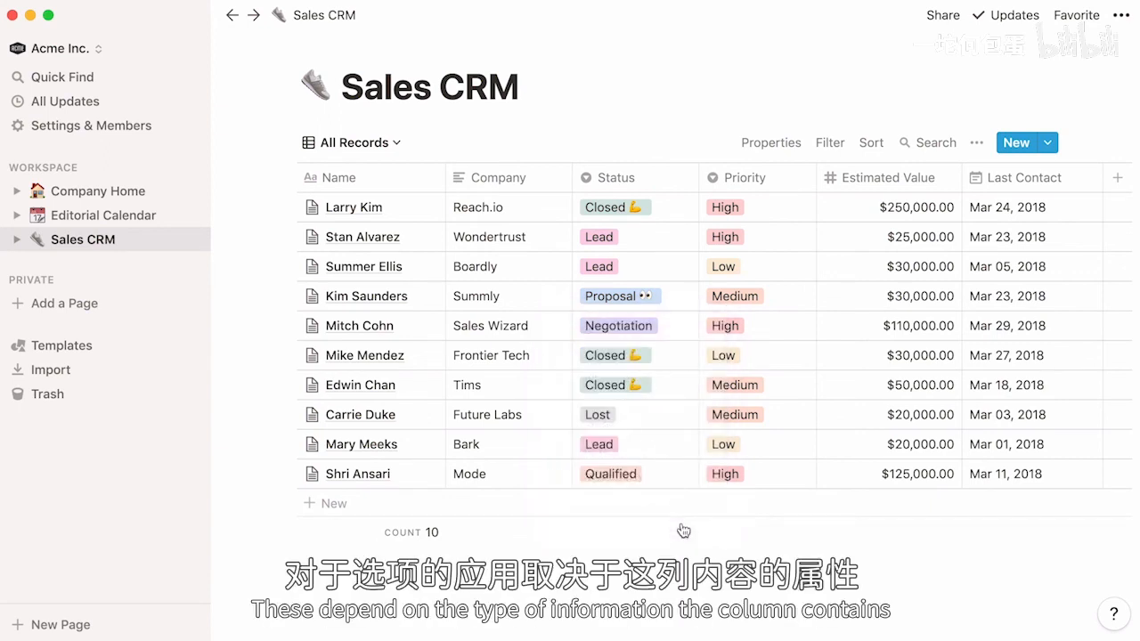
Set the Estimated Value column's calculation to Sum and replace it with Average
click(919, 531)
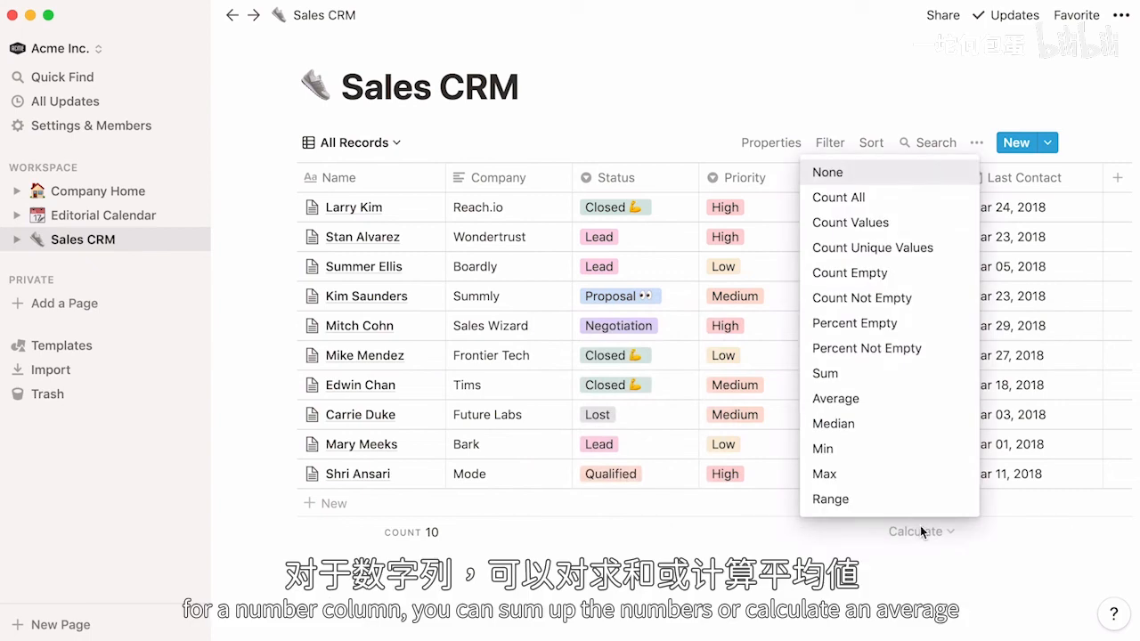
click(925, 374)
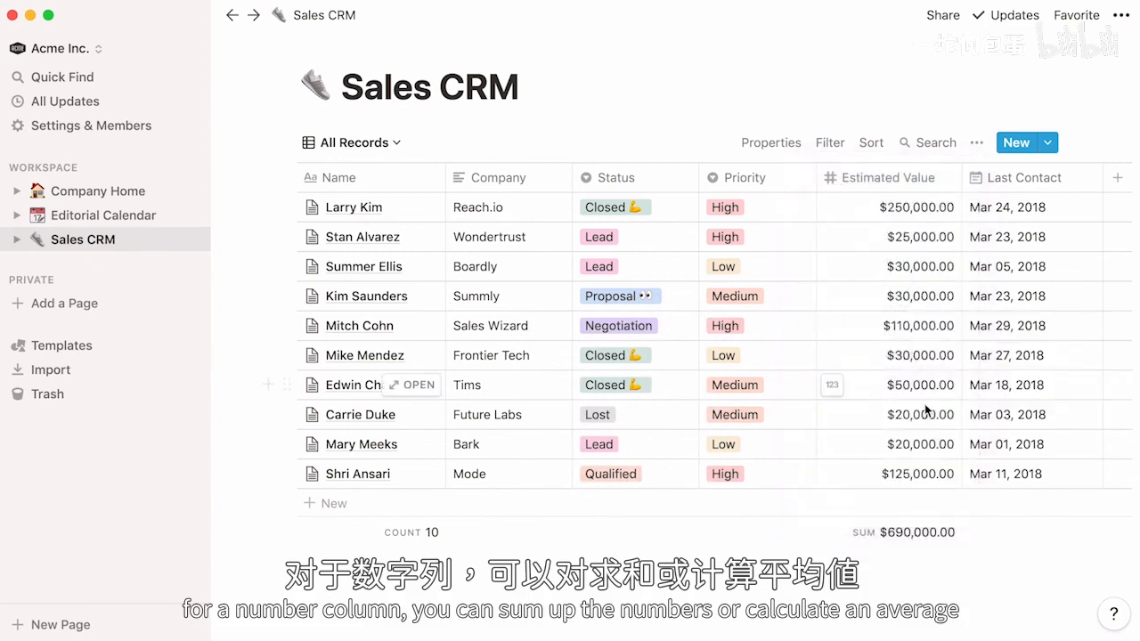
click(933, 535)
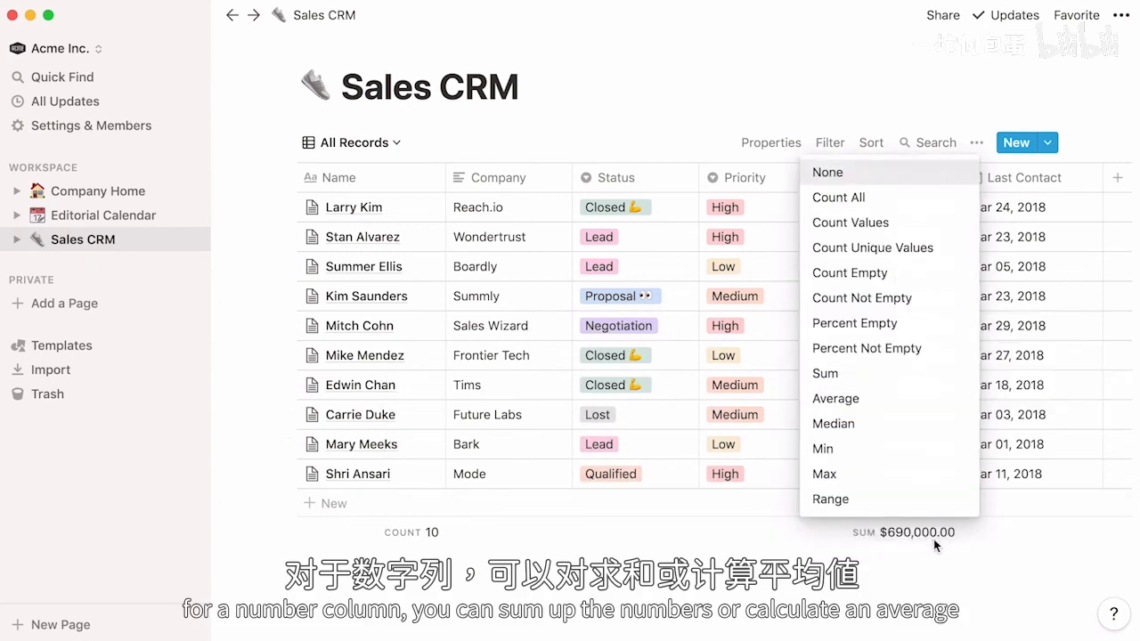
click(928, 410)
Set the Last Contact column's calculation to Date Range
click(1024, 529)
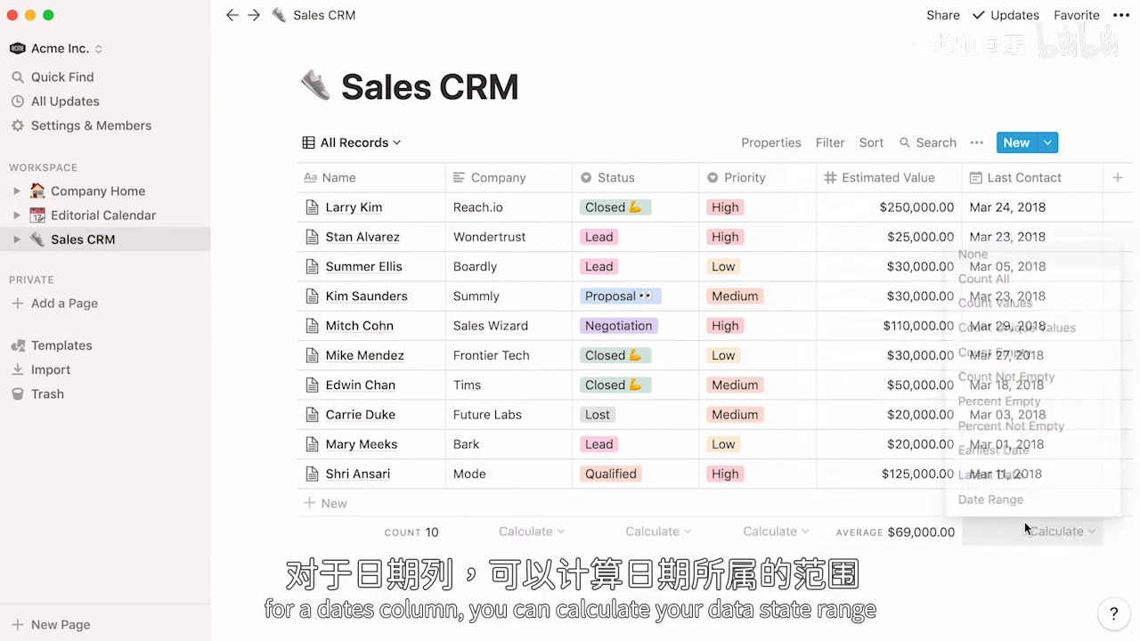
click(1033, 501)
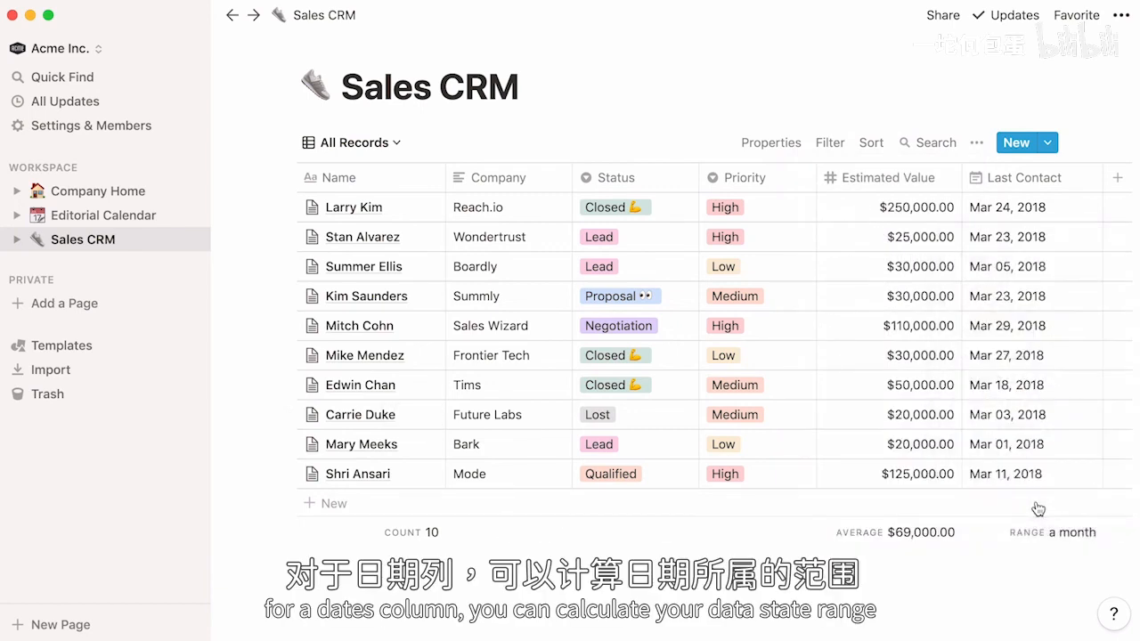